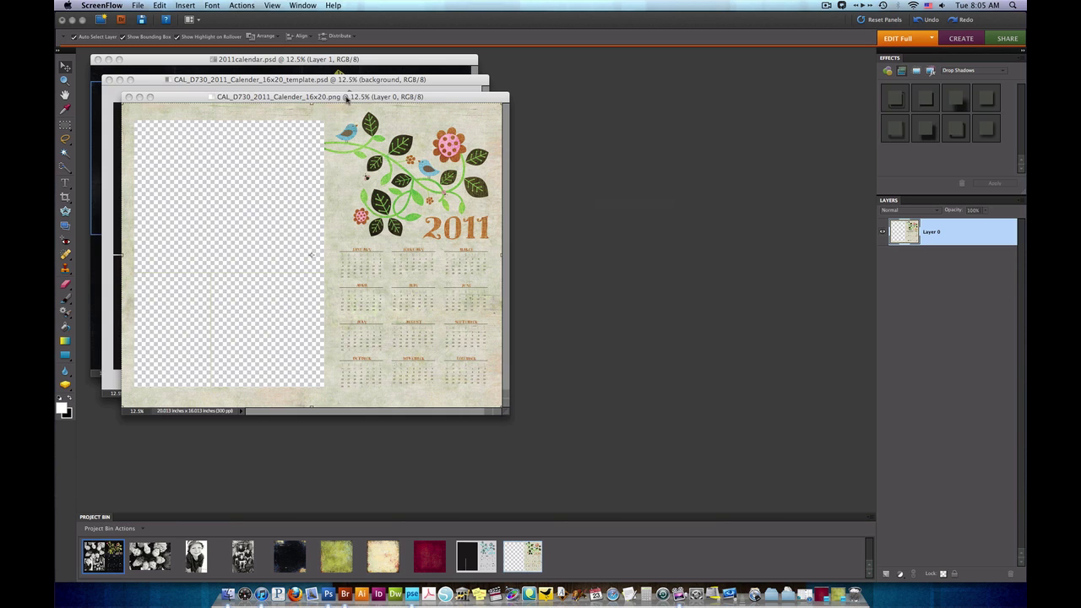
Step: Minimize the CAL_D730_2011_Calender_16x20.png document and arrange the template and 2011calendar.psd documents side by side
drag(346, 97, 349, 99)
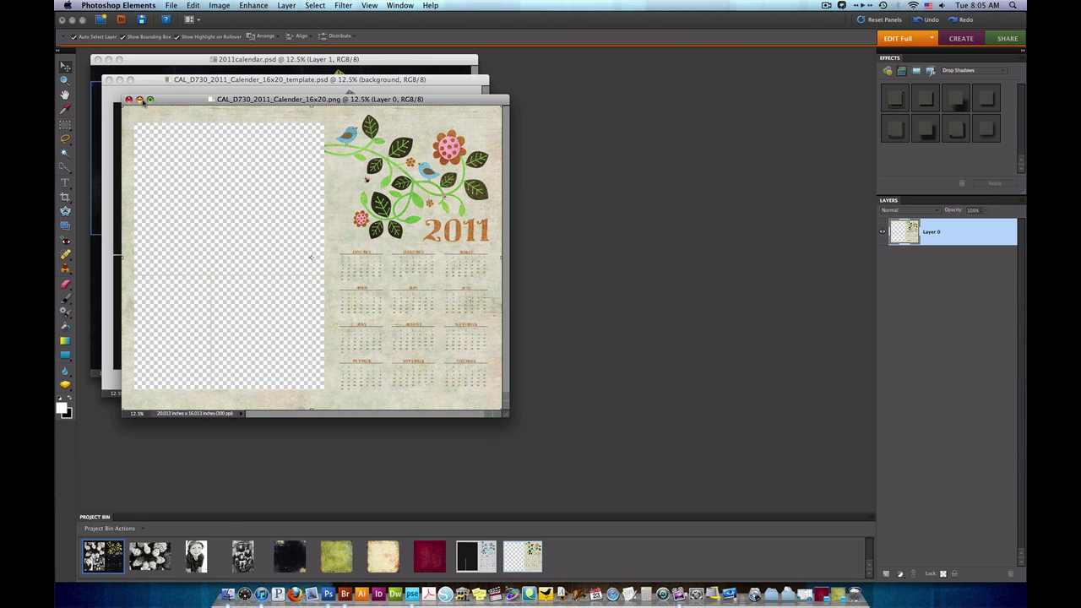
click(139, 100)
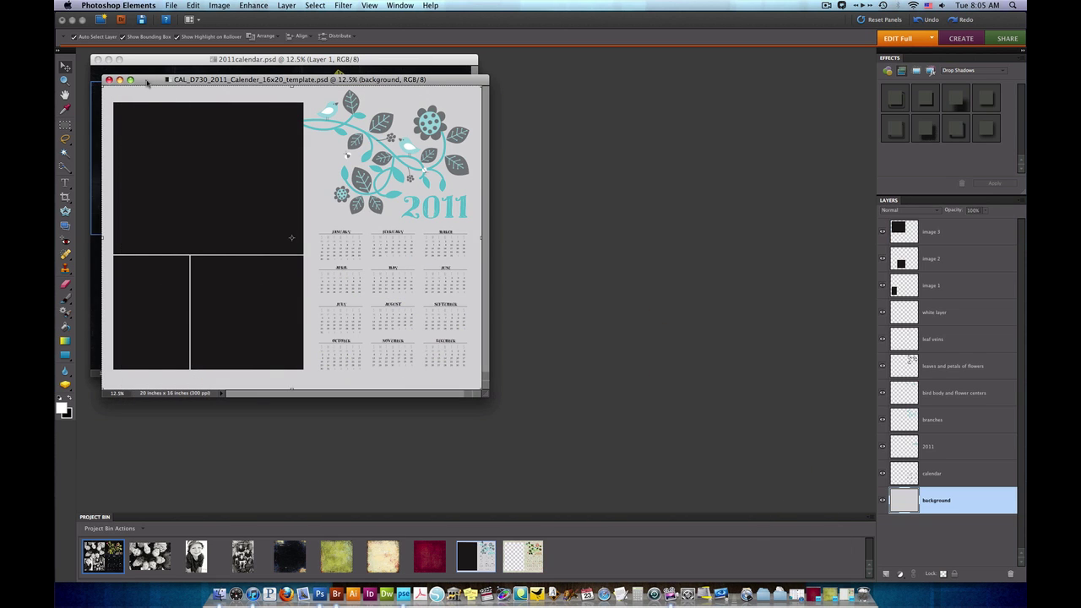
drag(146, 82, 159, 180)
click(164, 57)
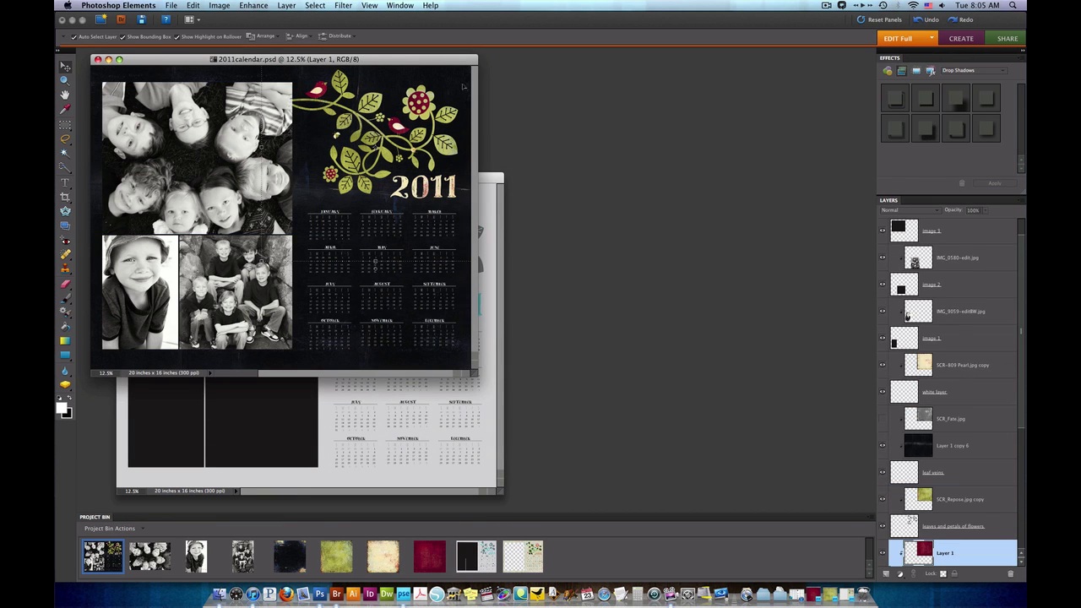
drag(421, 60, 584, 99)
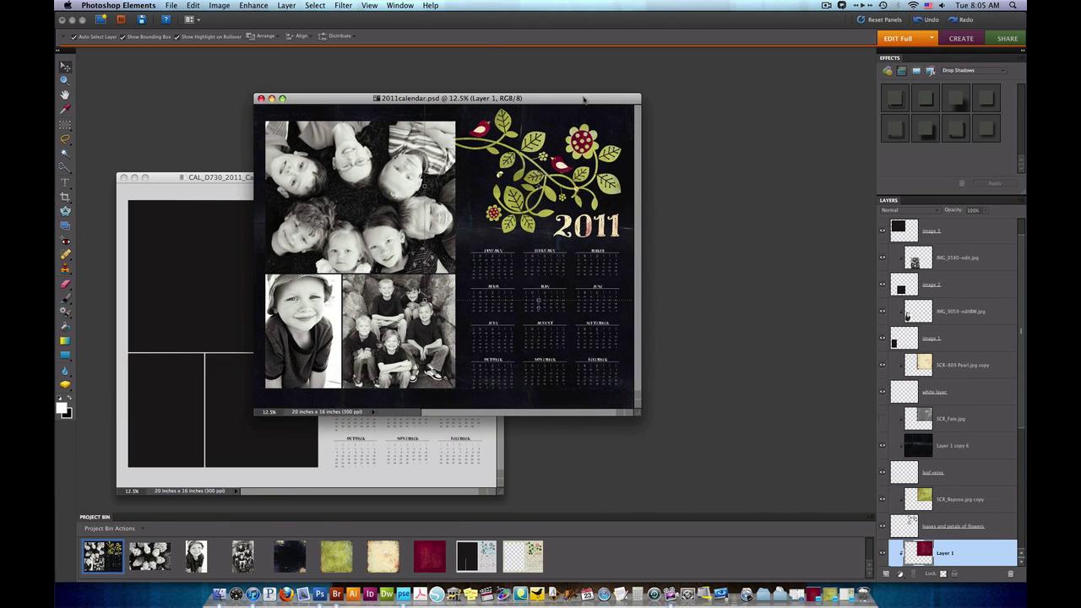
drag(310, 99, 541, 65)
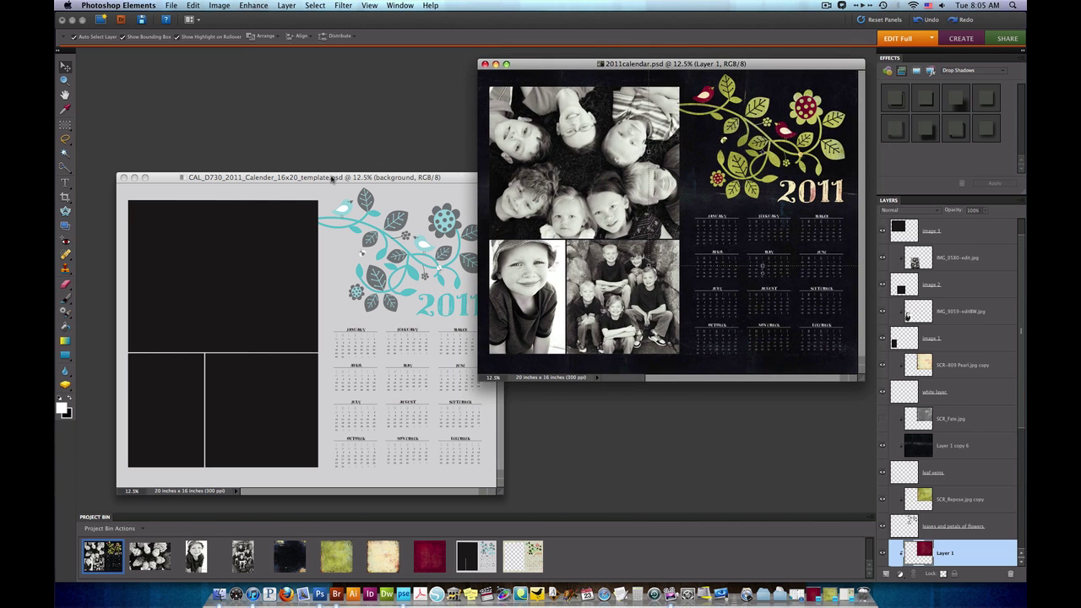
drag(332, 178, 300, 82)
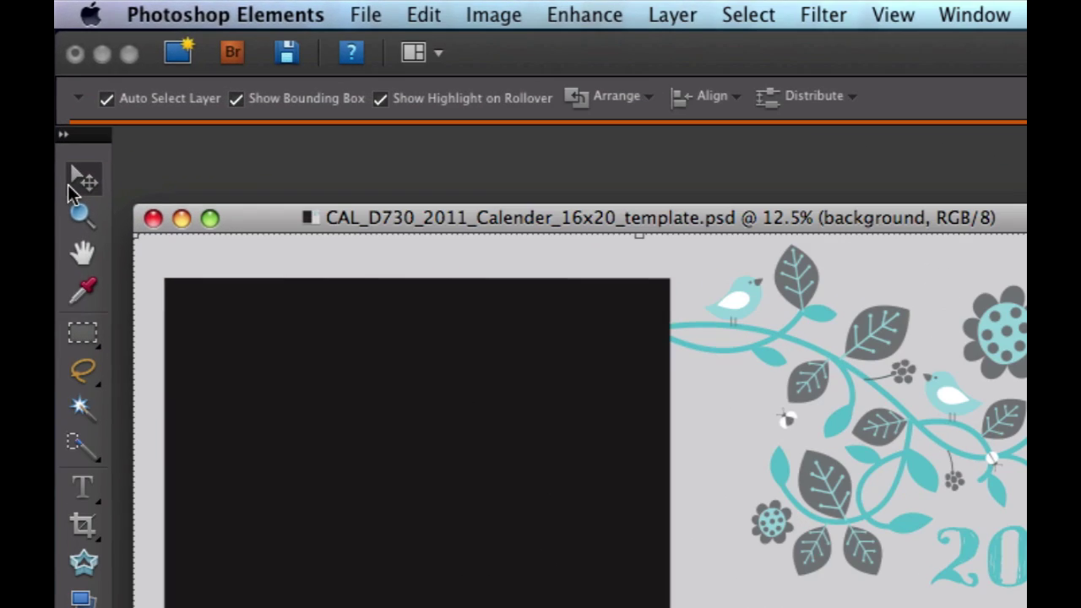
Step: Place the IMG_01820-edit.jpg group photo directly above the template's image 3 layer and clip it to that large frame
click(77, 185)
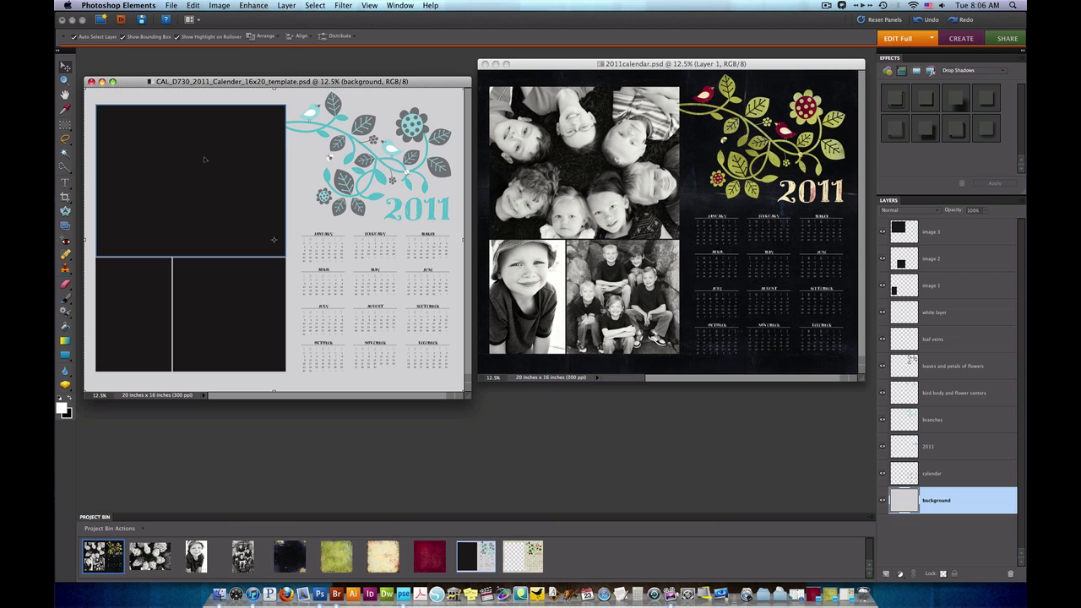
click(204, 158)
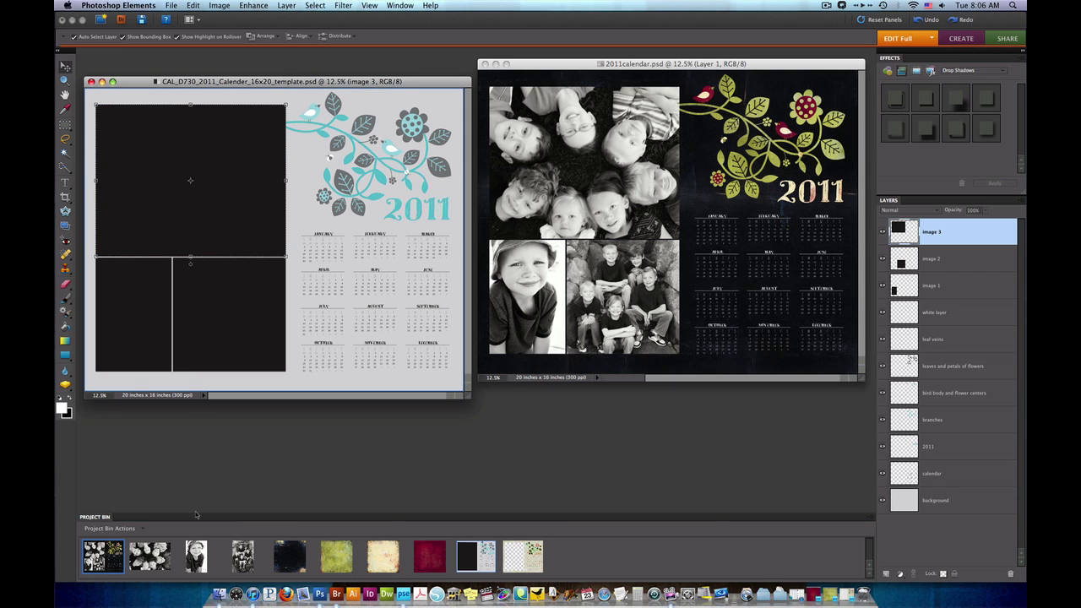
drag(163, 546, 194, 216)
drag(194, 216, 194, 218)
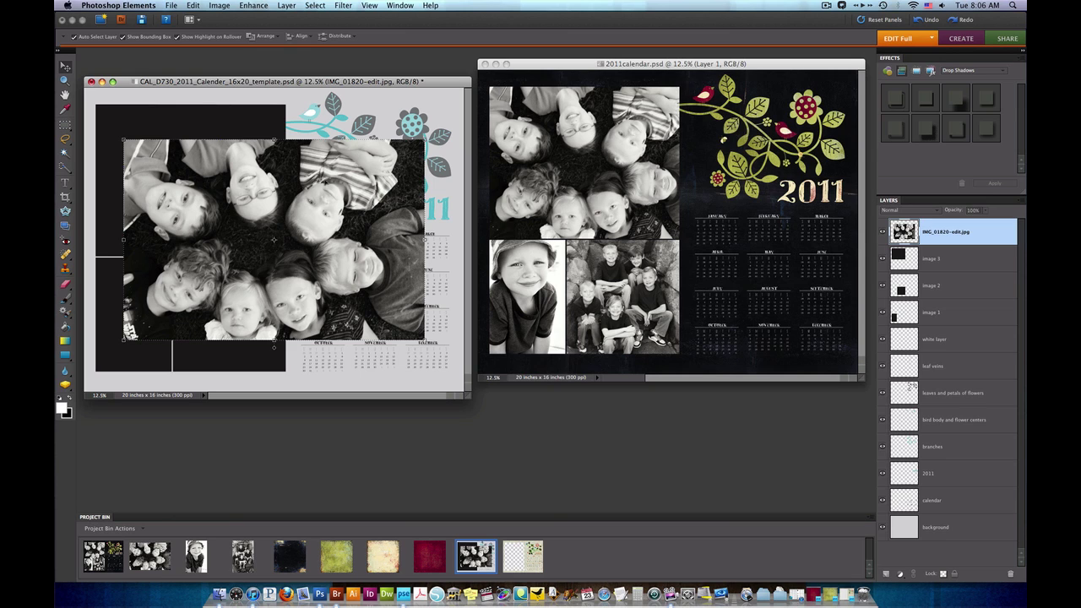
key(ctrl+g)
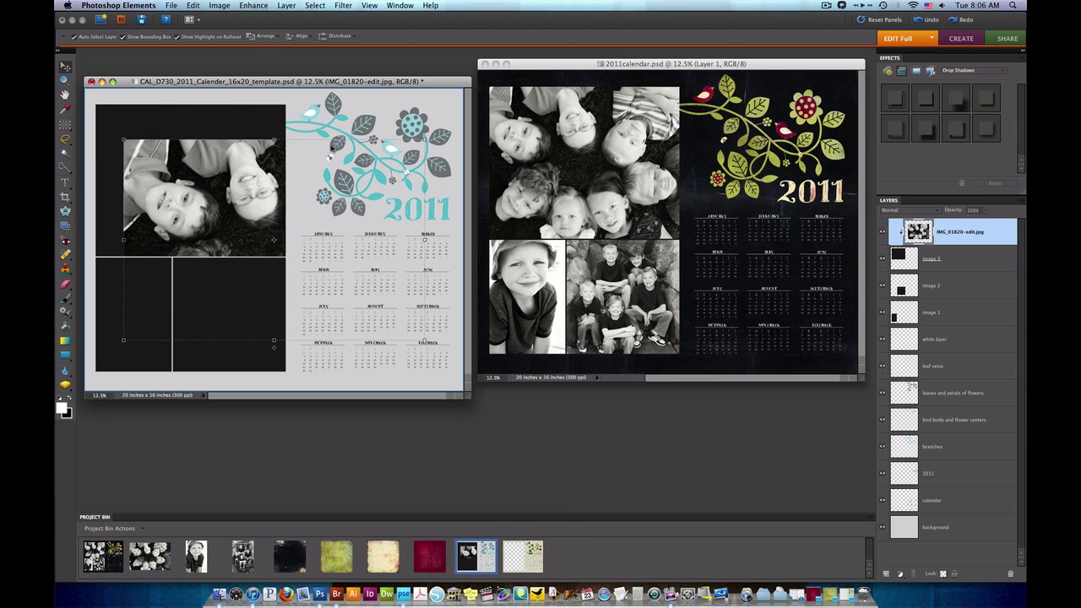
Step: Scale the clipped group photo proportionally to about 77.7% and position it so it fills the large upper frame
mouse_move(236, 203)
mouse_down()
mouse_move(250, 239)
mouse_move(215, 207)
mouse_move(233, 191)
mouse_up()
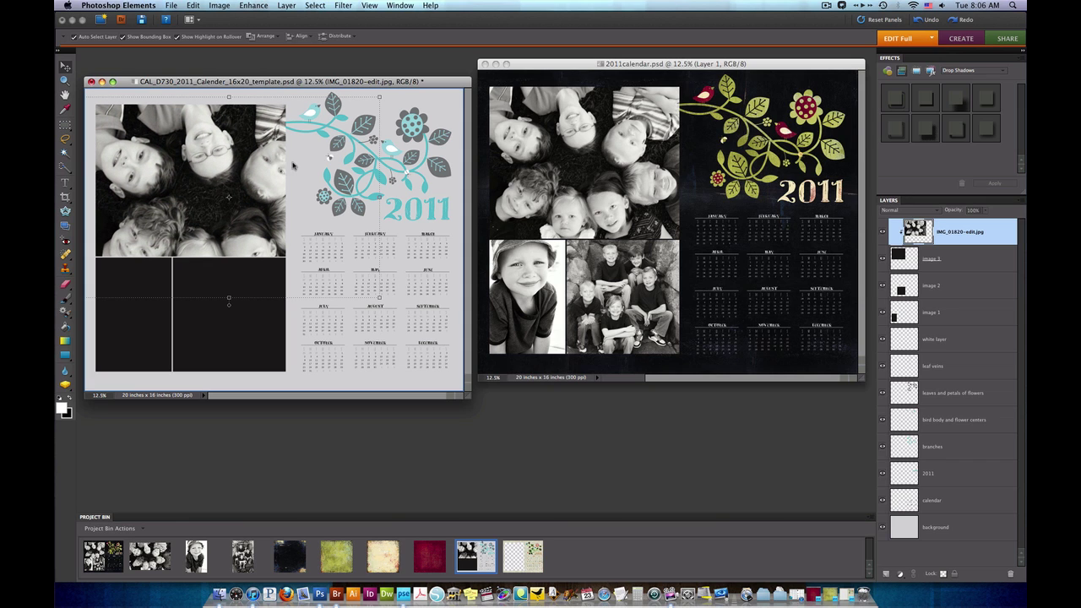
drag(365, 289, 305, 258)
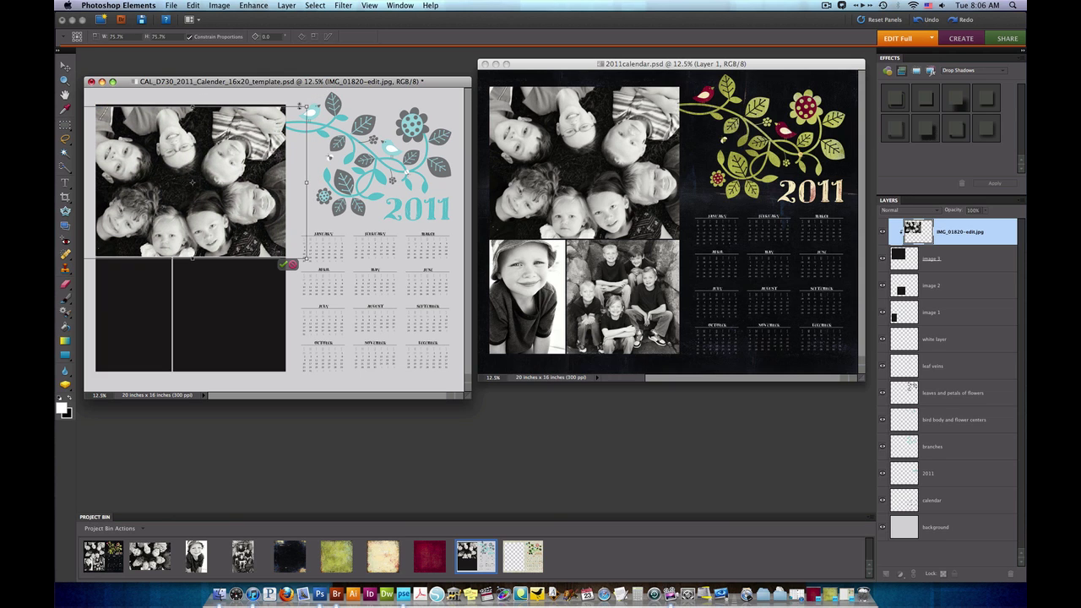
drag(300, 106, 314, 102)
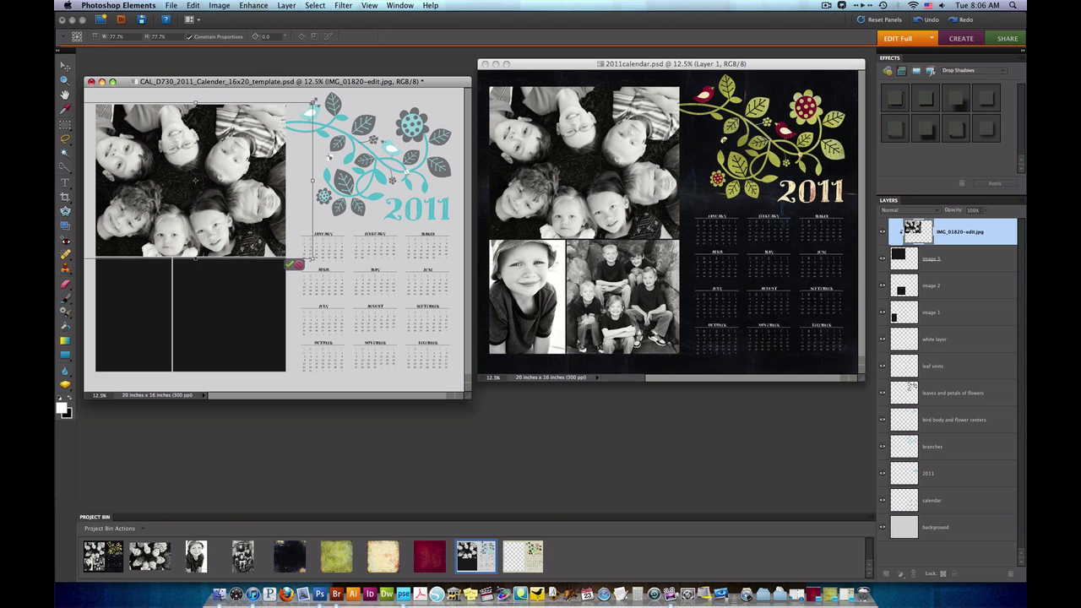
drag(261, 151, 262, 151)
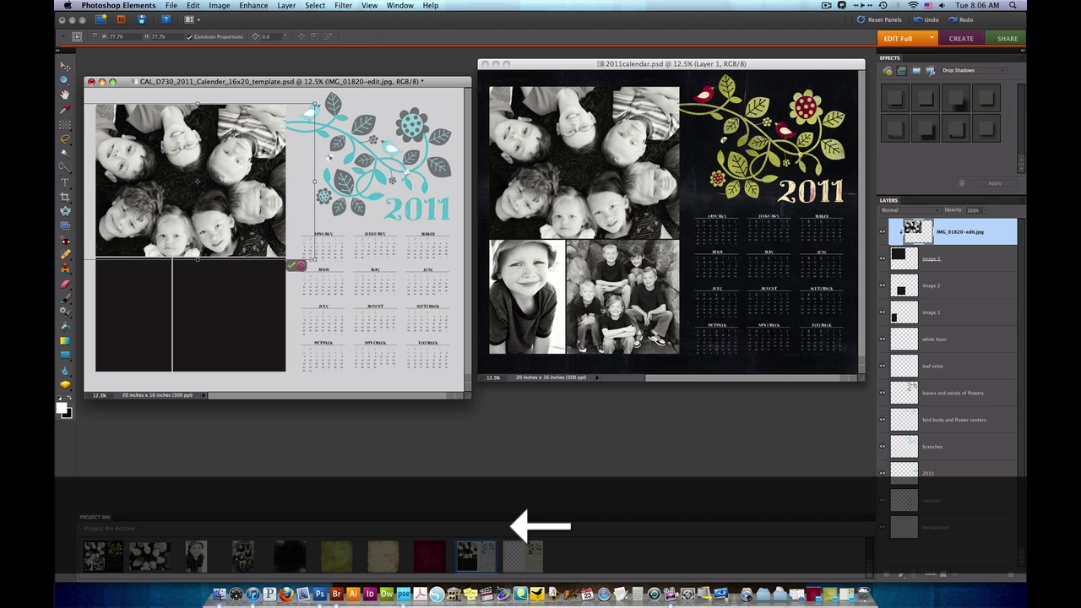
click(293, 266)
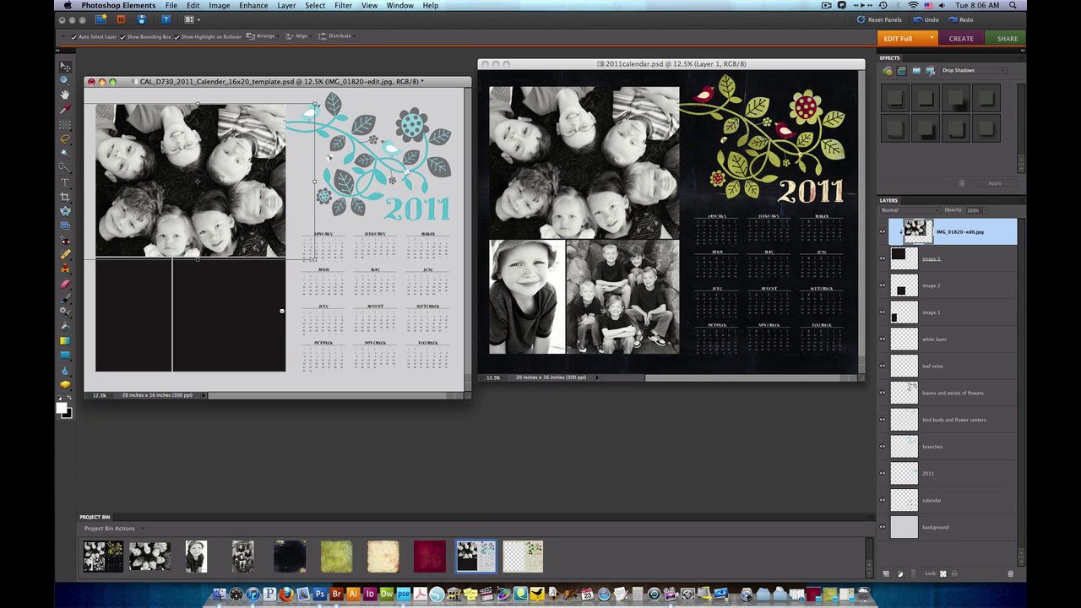
Step: Place IMG_9059-editBW.jpg above the image 1 layer, scale it to about 48.2% over the small frame and clip it to that layer
click(135, 315)
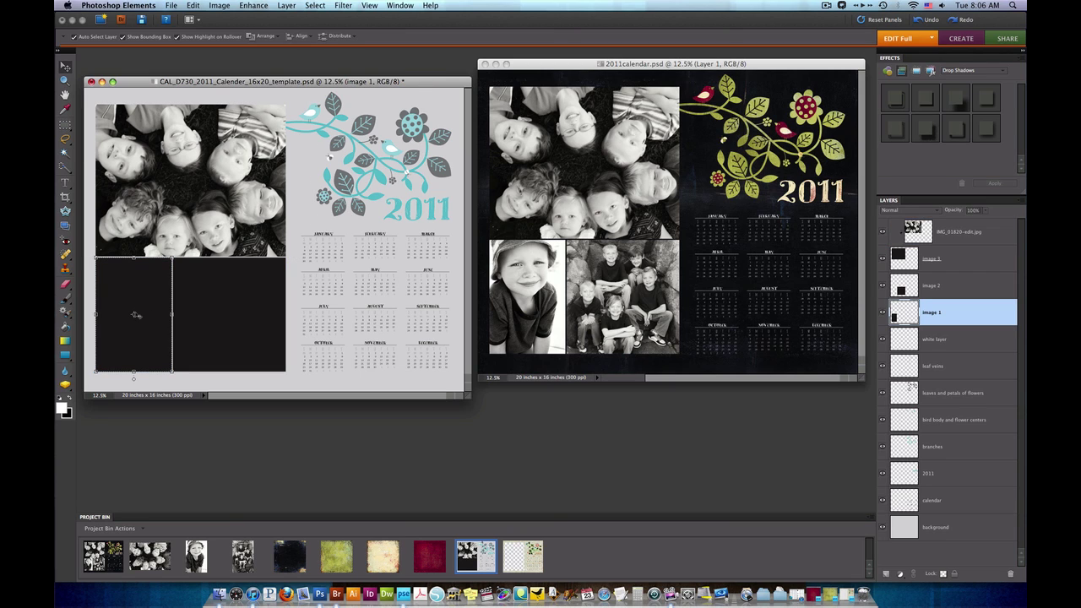
drag(193, 559, 171, 321)
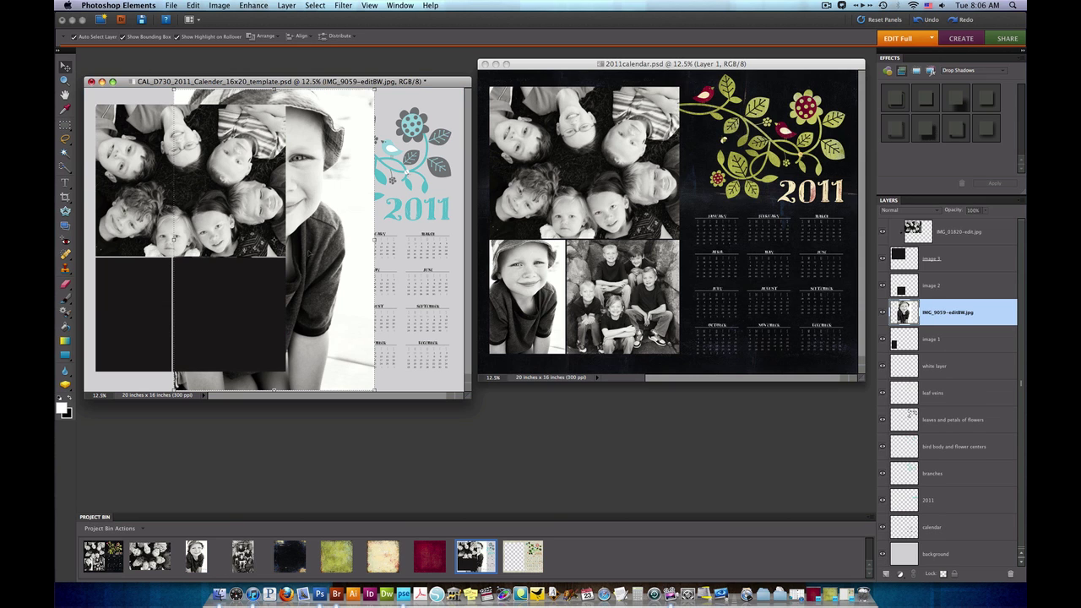
drag(358, 165, 302, 167)
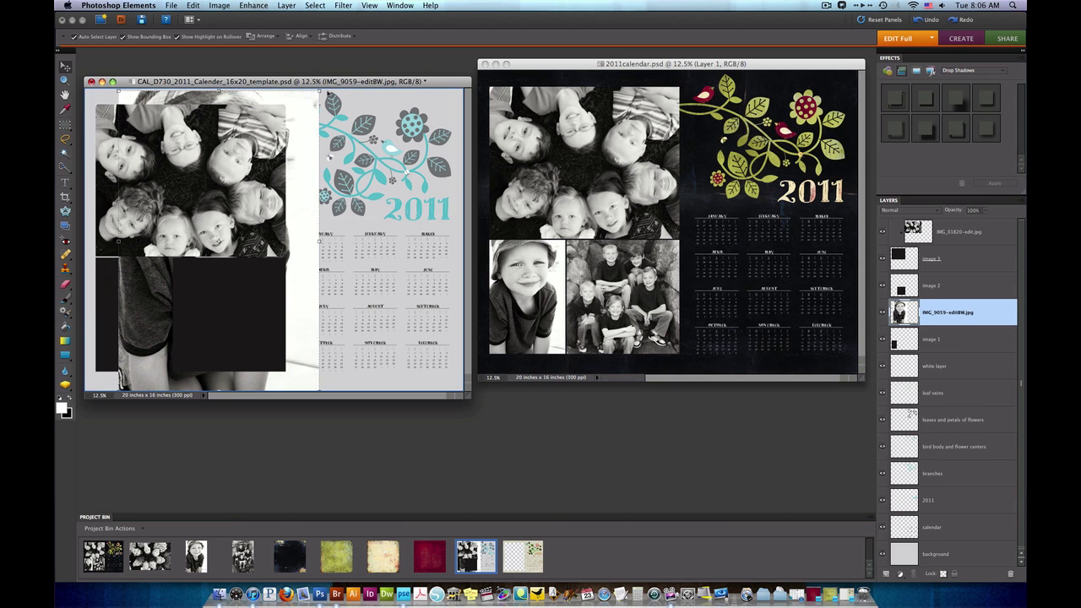
drag(320, 92, 214, 246)
drag(167, 318, 129, 314)
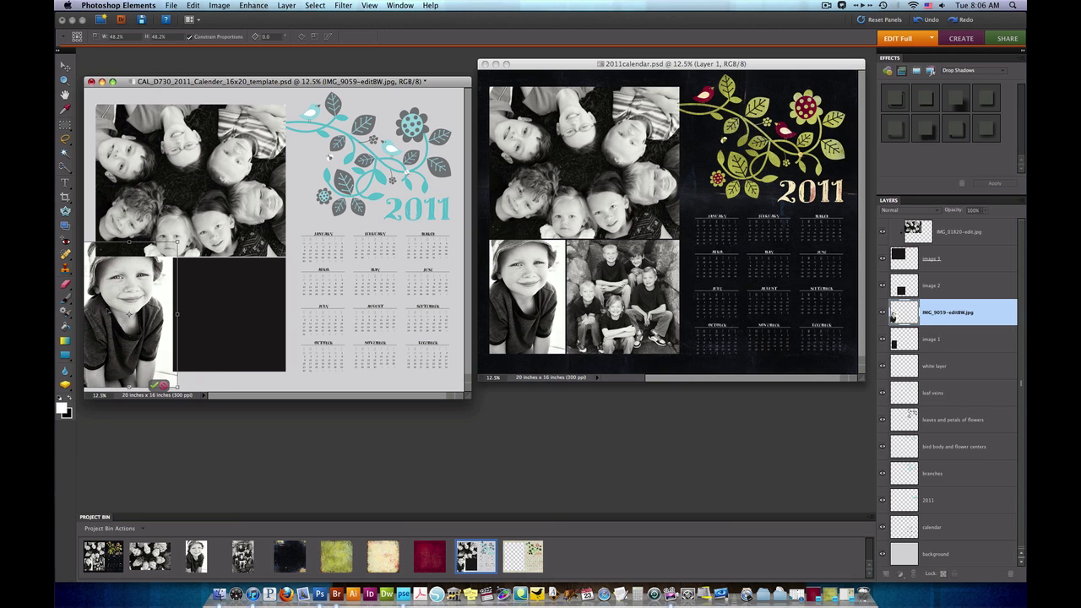
key(Return)
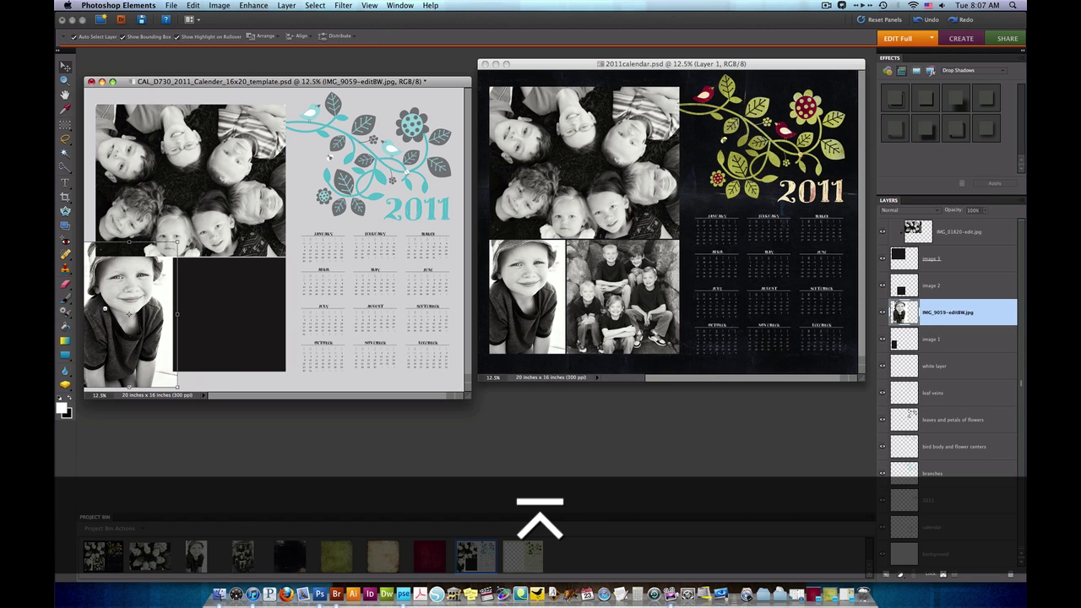
key(super+g)
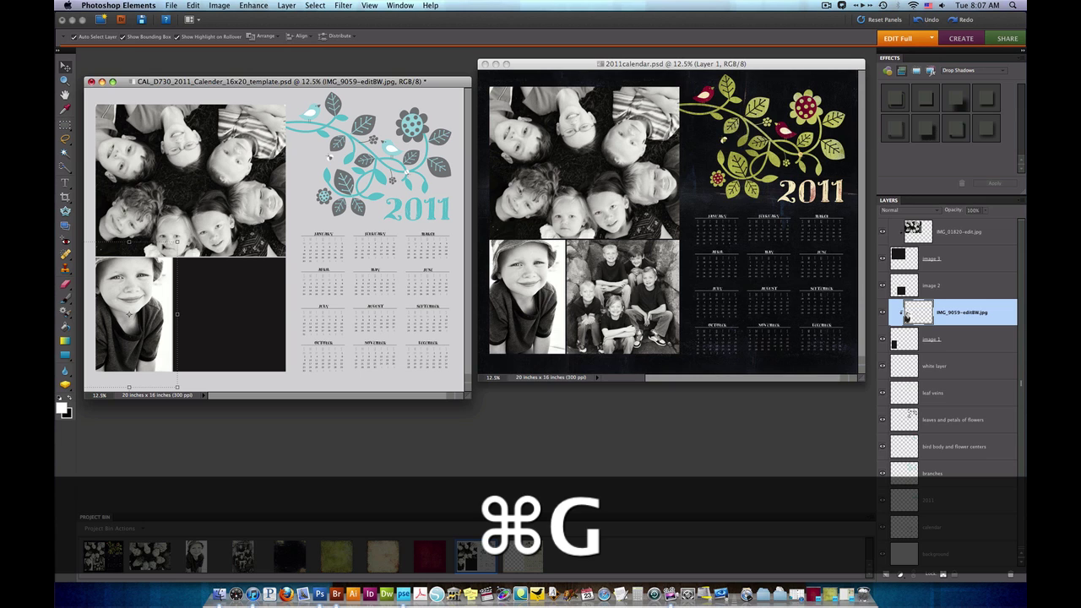
Step: Scale the clipped photo of the boy in the hat to about 82.2% and position it to fill the small lower frame
drag(176, 242, 160, 269)
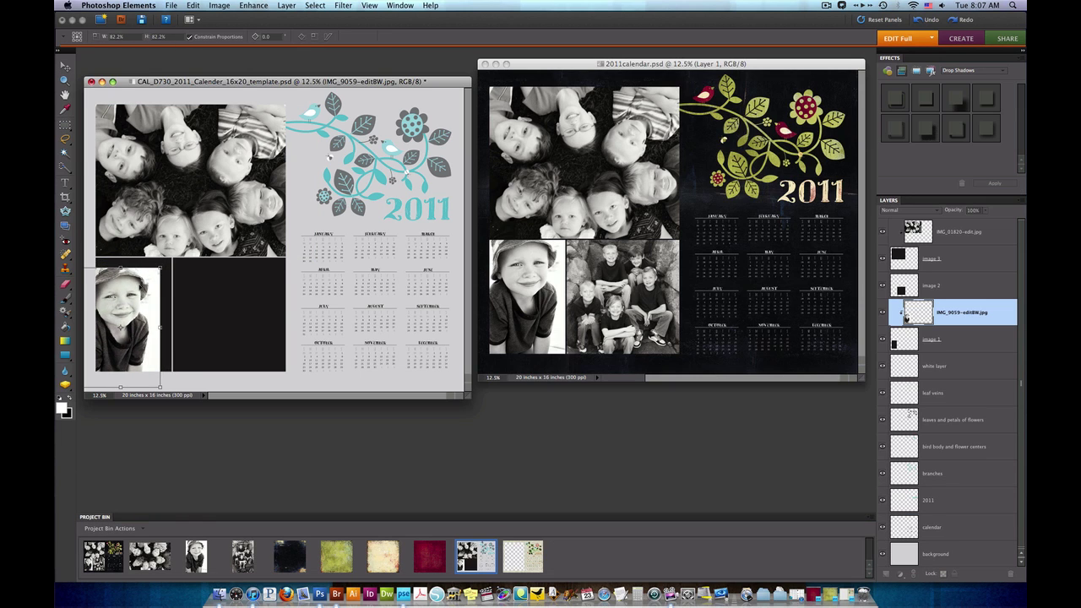
drag(130, 302, 142, 291)
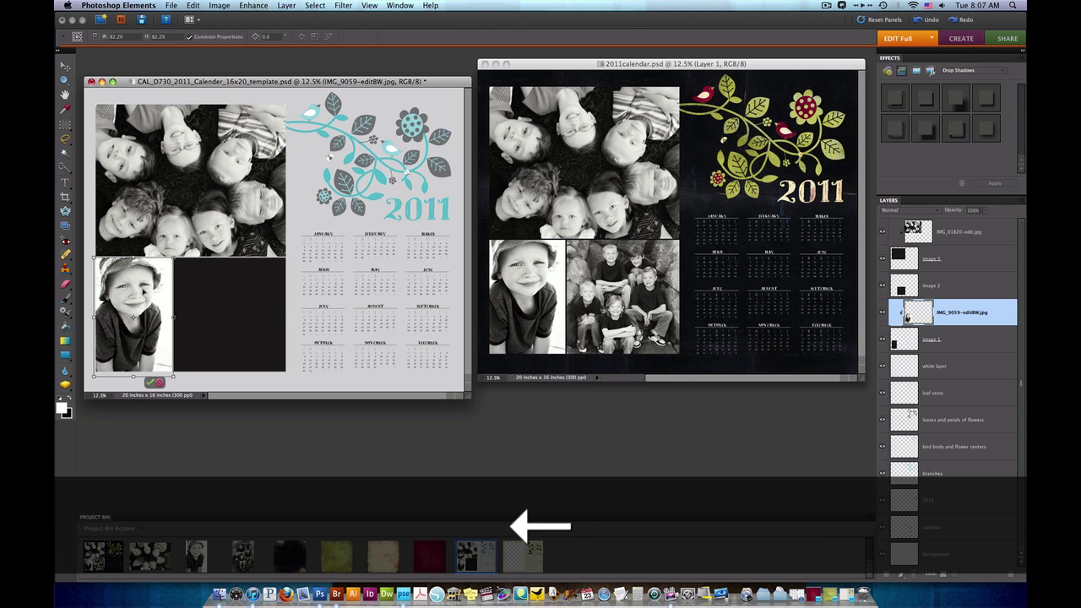
key(Return)
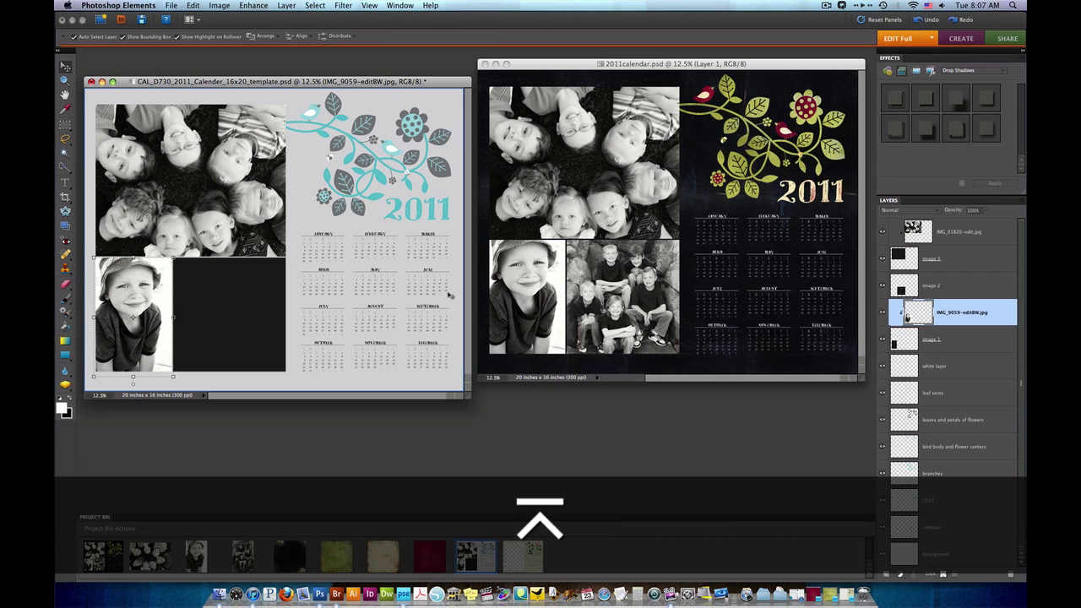
Step: Place IMG_0580-edit.jpg above the image 2 layer, scale it down over the remaining frame and clip it to that layer
click(250, 329)
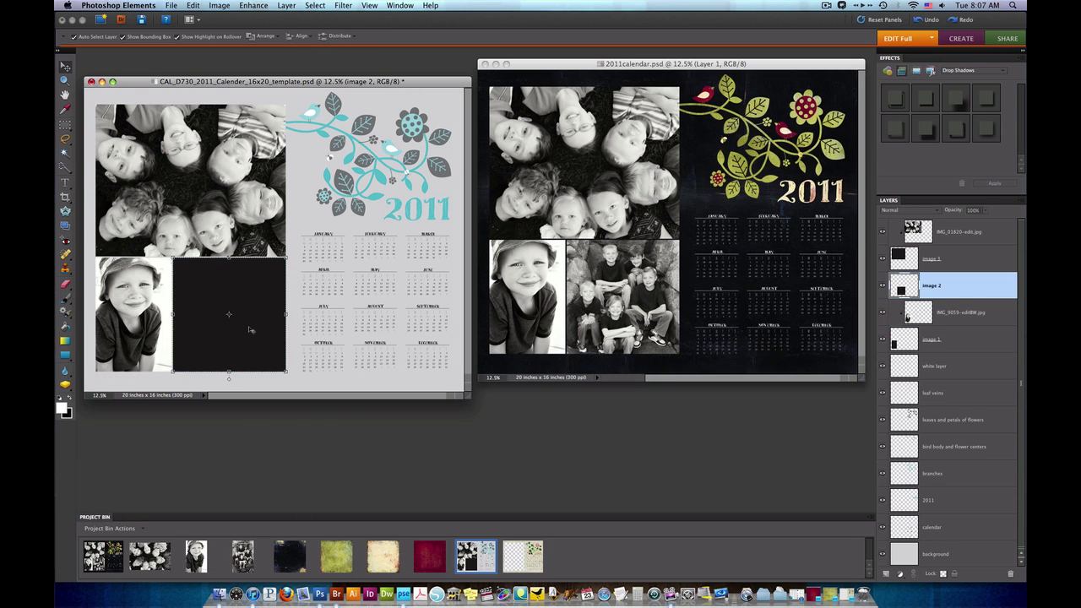
drag(248, 562, 234, 279)
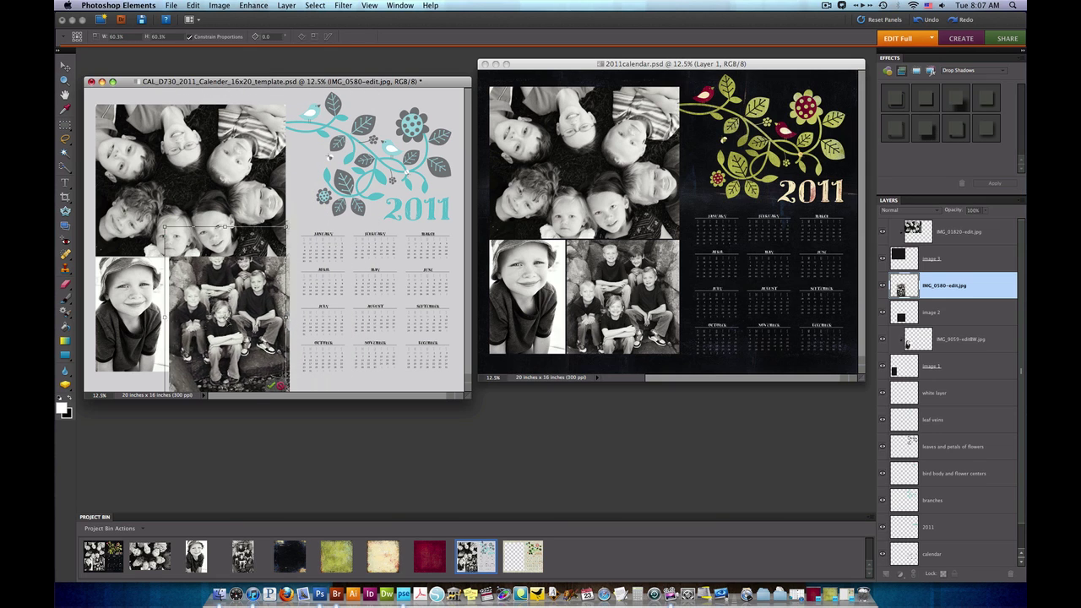
key(Return)
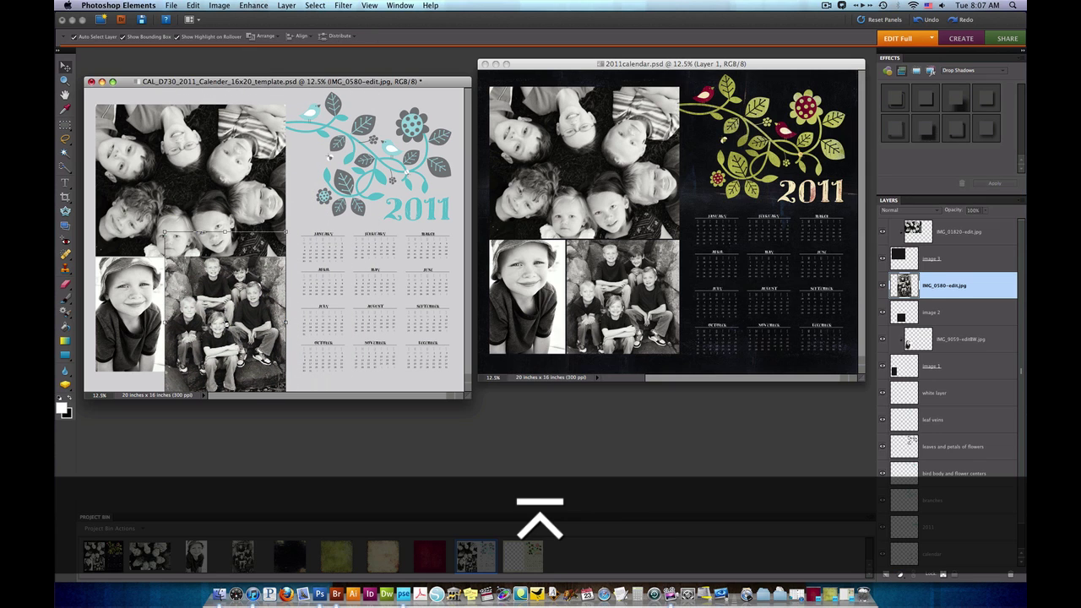
key(super+g)
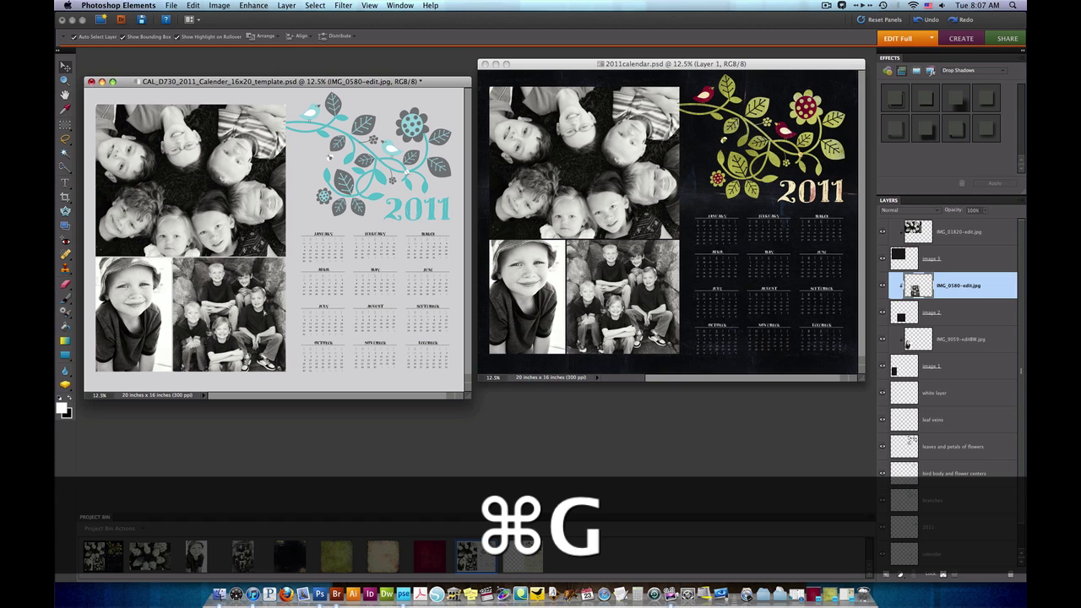
Step: Nudge the clipped IMG_0580-edit.jpg photo slightly upward and sideways to fine-tune its framing in the image 2 frame
key(Up)
key(Up)
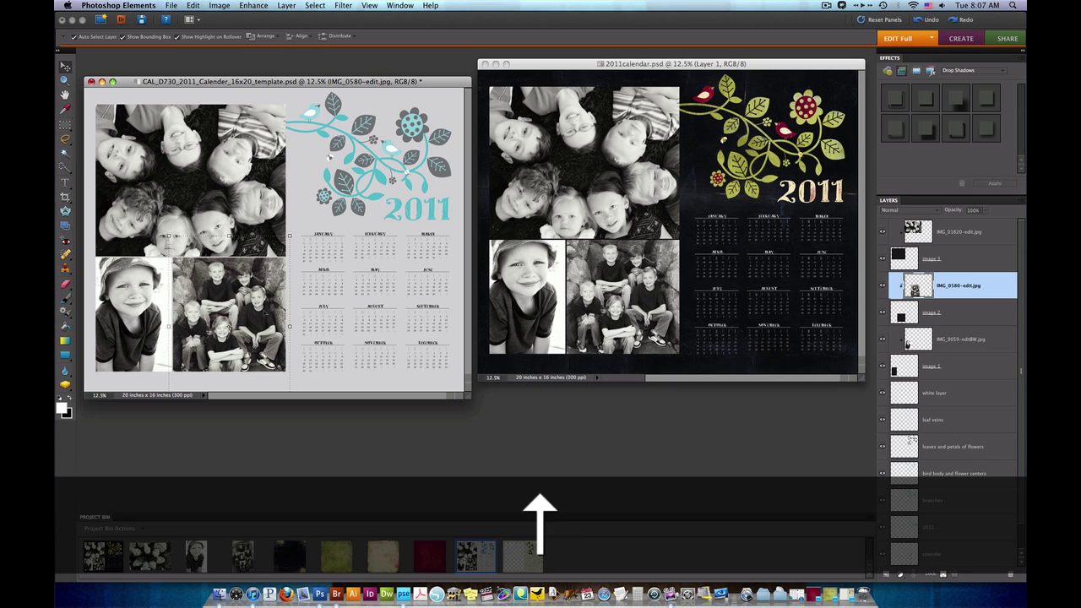
key(Left)
key(Right)
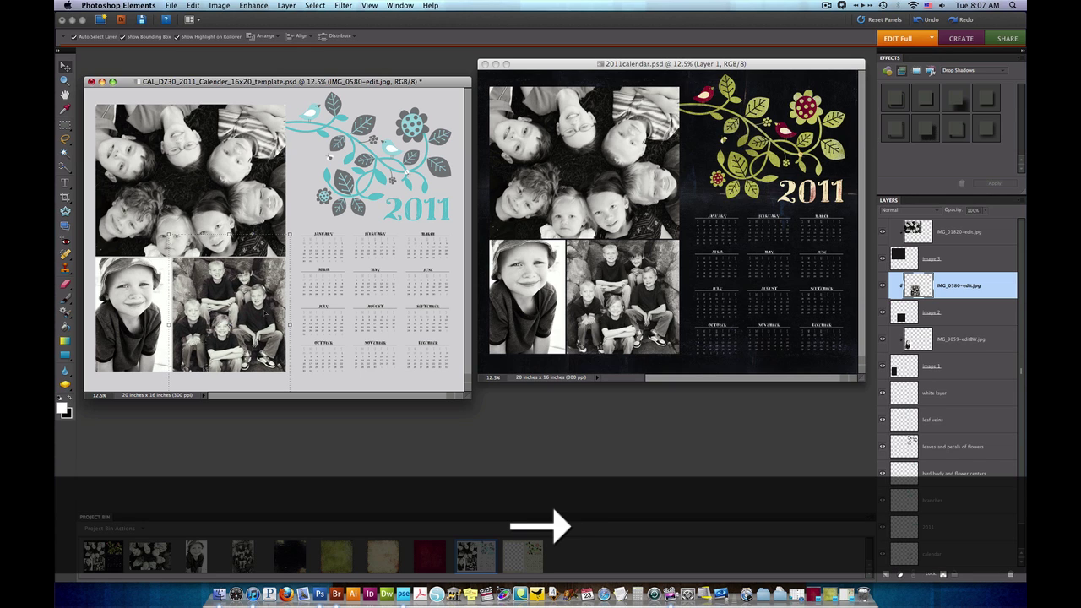
key(Return)
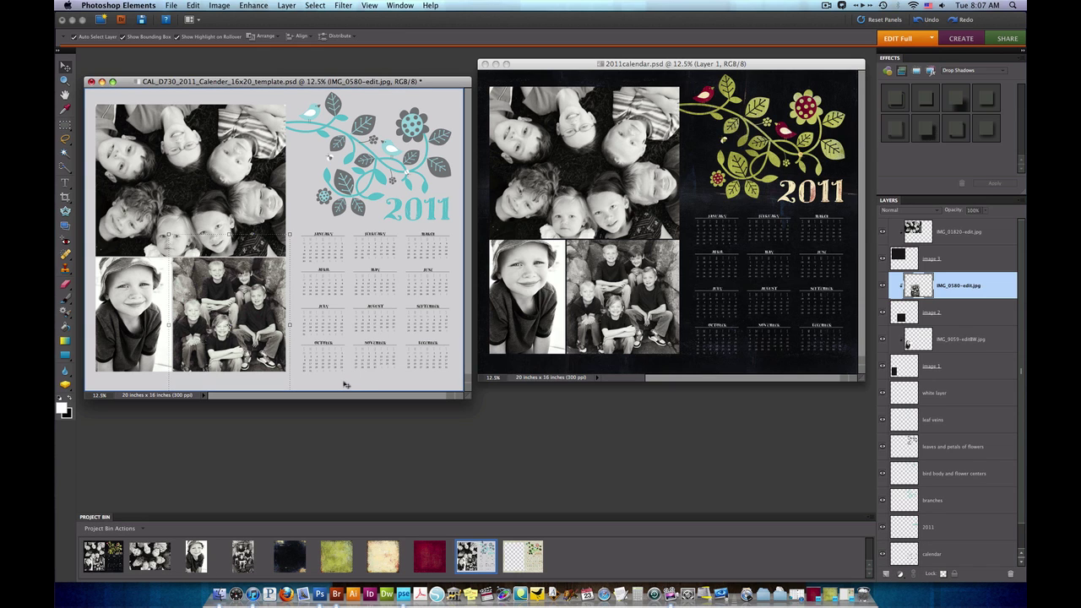
Step: Open VAG_Midnight.jpg and make a square marquee selection with 200 px feather around its dark central area
double_click(290, 555)
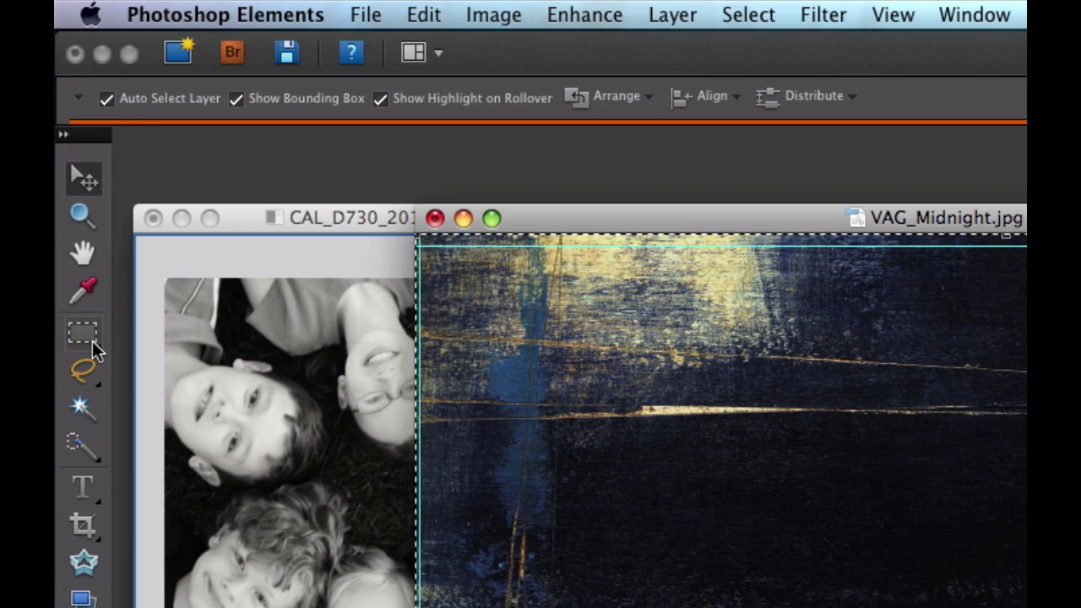
click(66, 128)
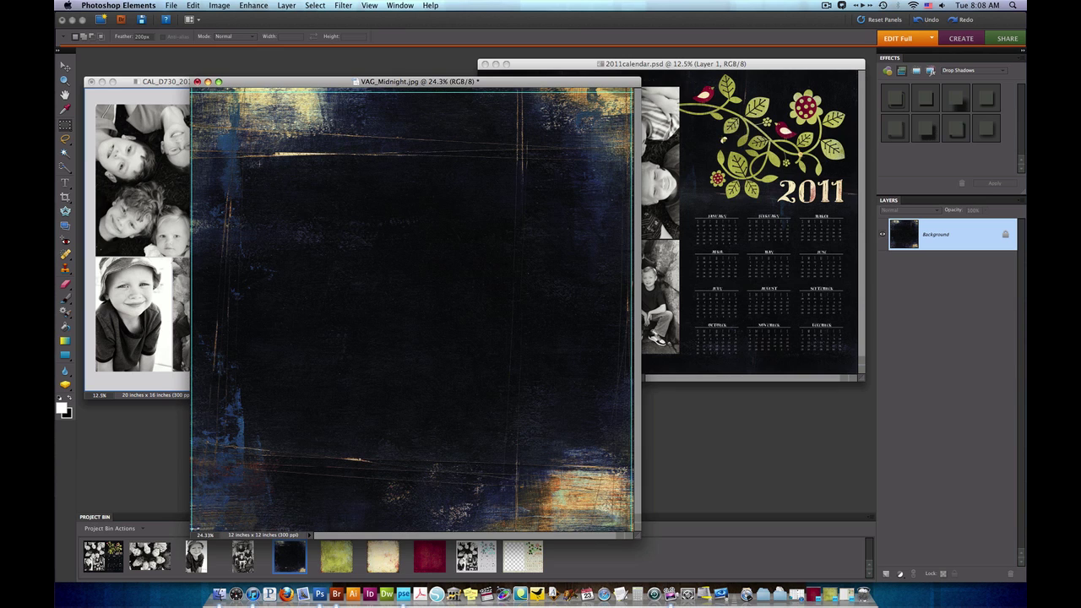
drag(259, 163, 511, 416)
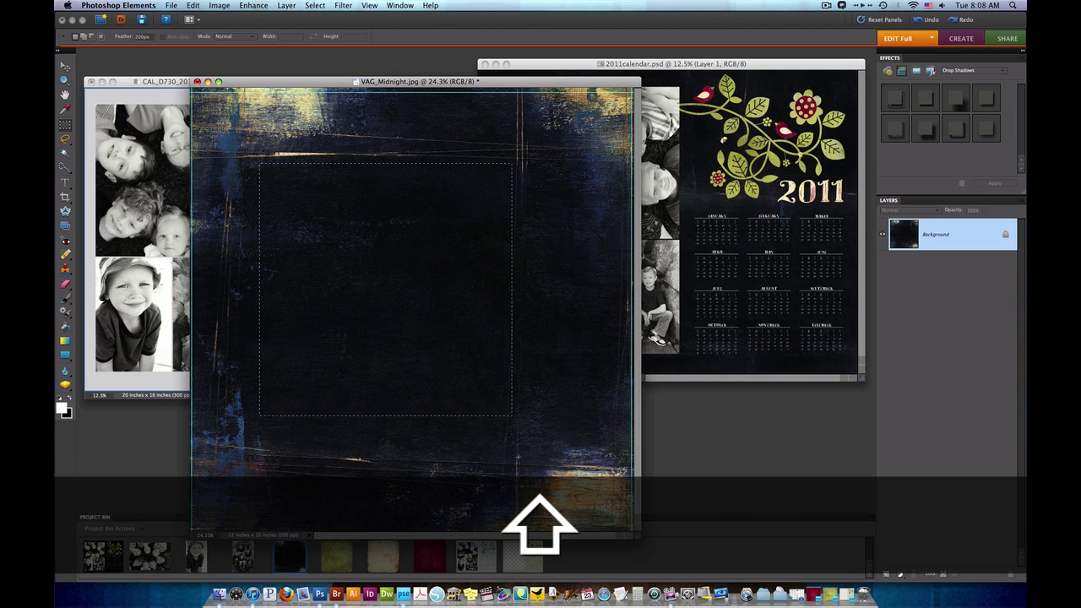
drag(554, 457, 552, 455)
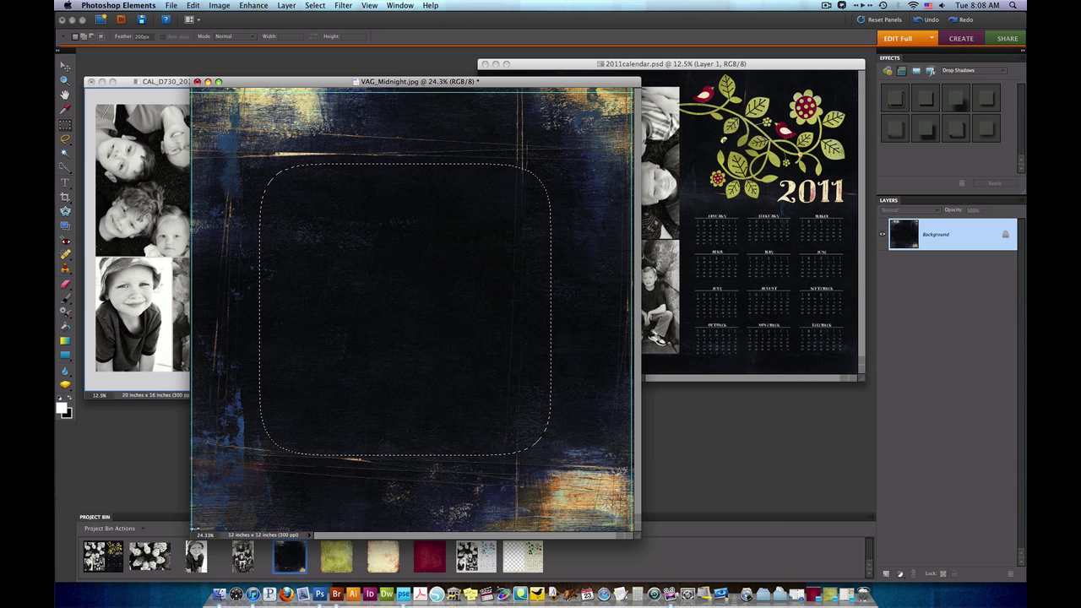
Step: Copy the feathered dark area of VAG_Midnight.jpg and paste it above the IMG_01820-edit.jpg layer in the calendar template
key(super)
key(super+c)
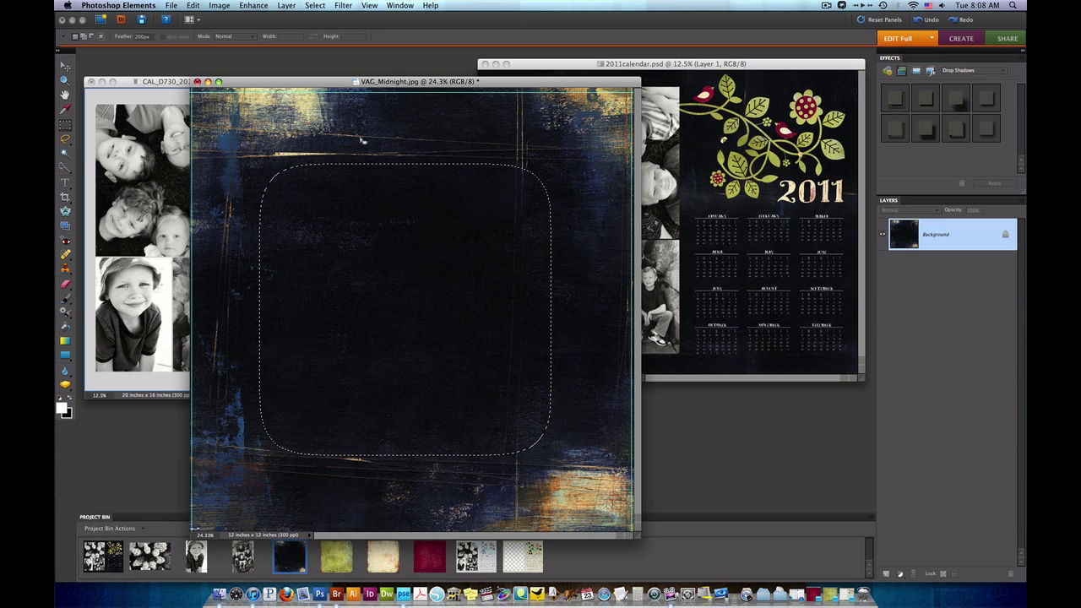
click(147, 84)
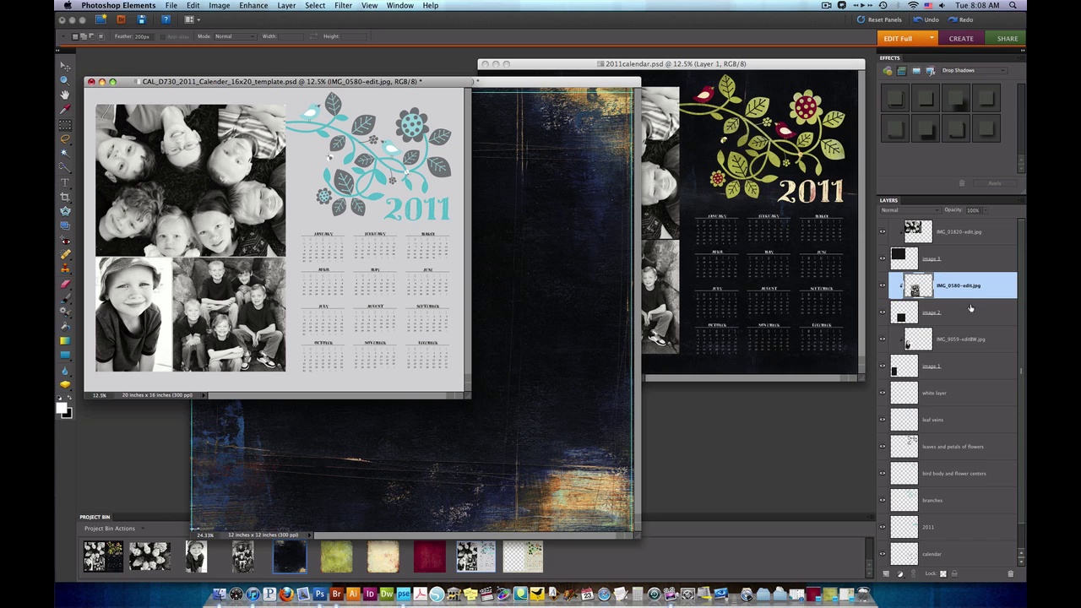
click(961, 234)
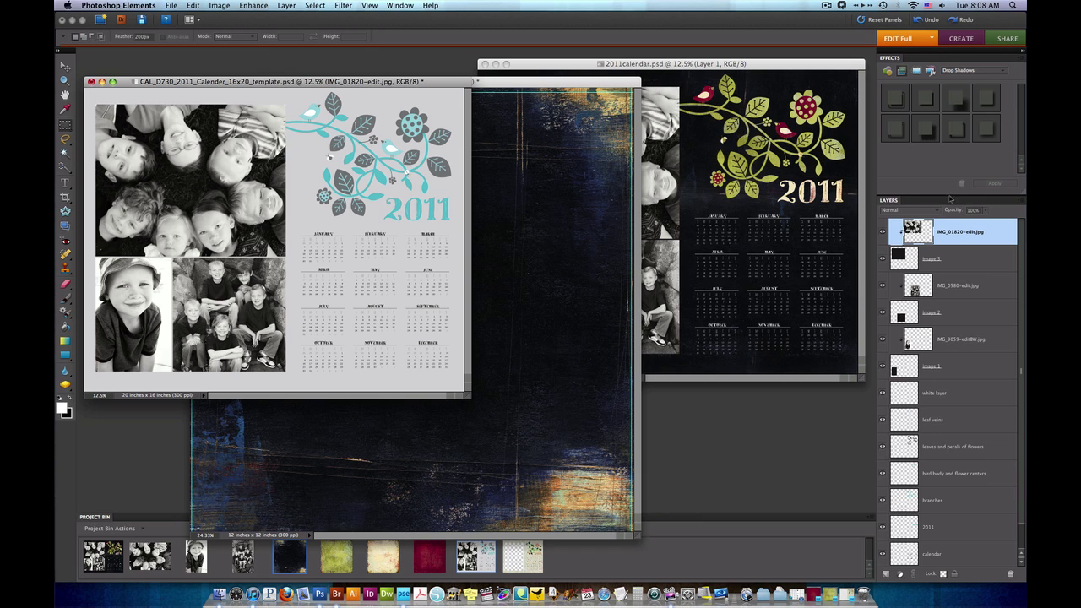
key(super+v)
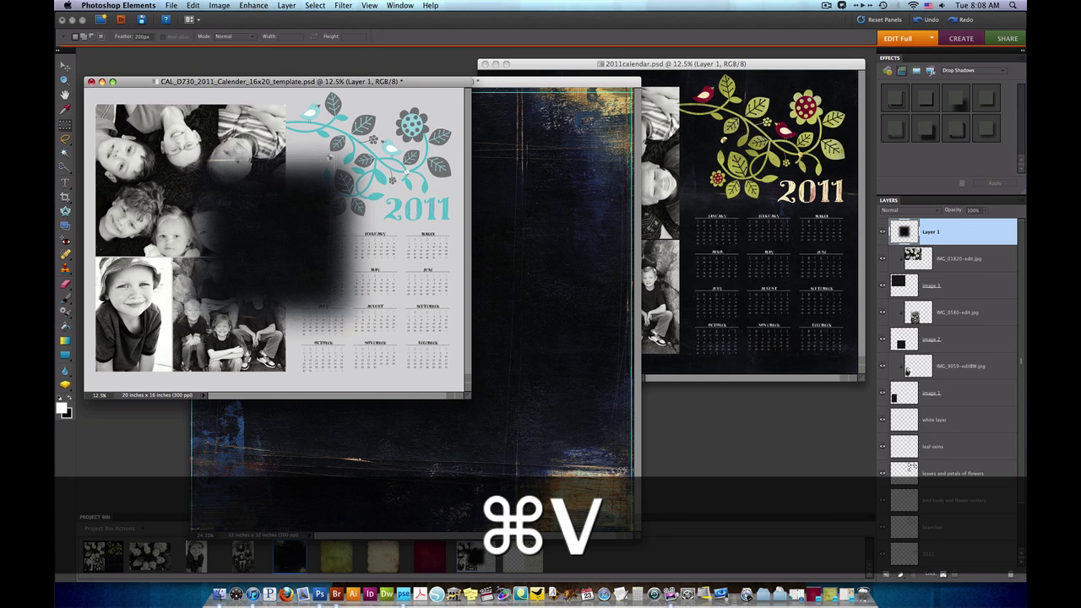
Step: Move the pasted dark patch to the upper-left corner of the page and duplicate it five times across the full page width
key(v)
drag(264, 239, 125, 163)
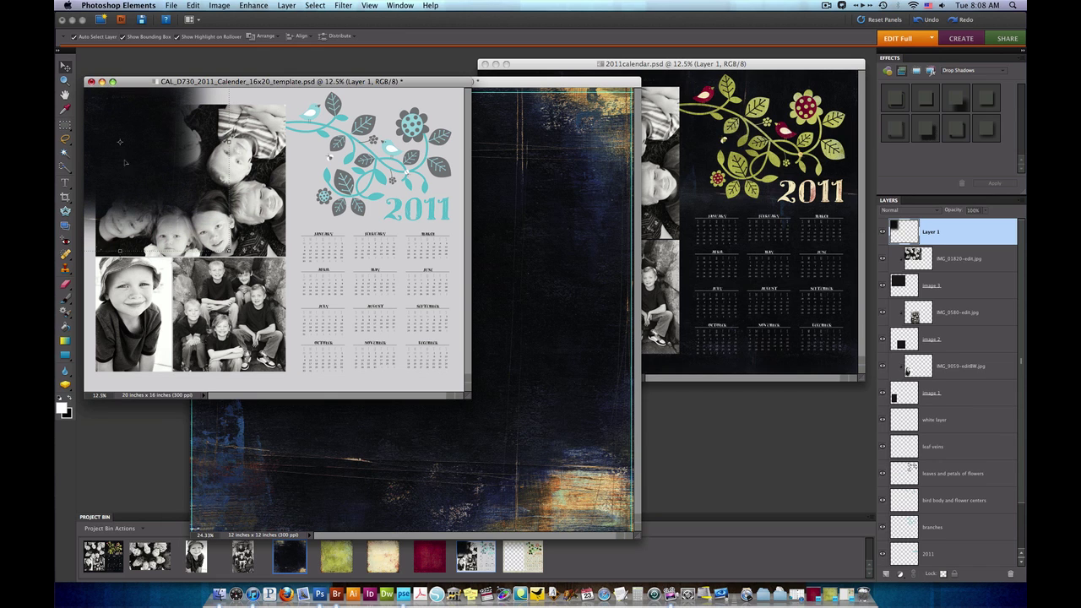
key(alt)
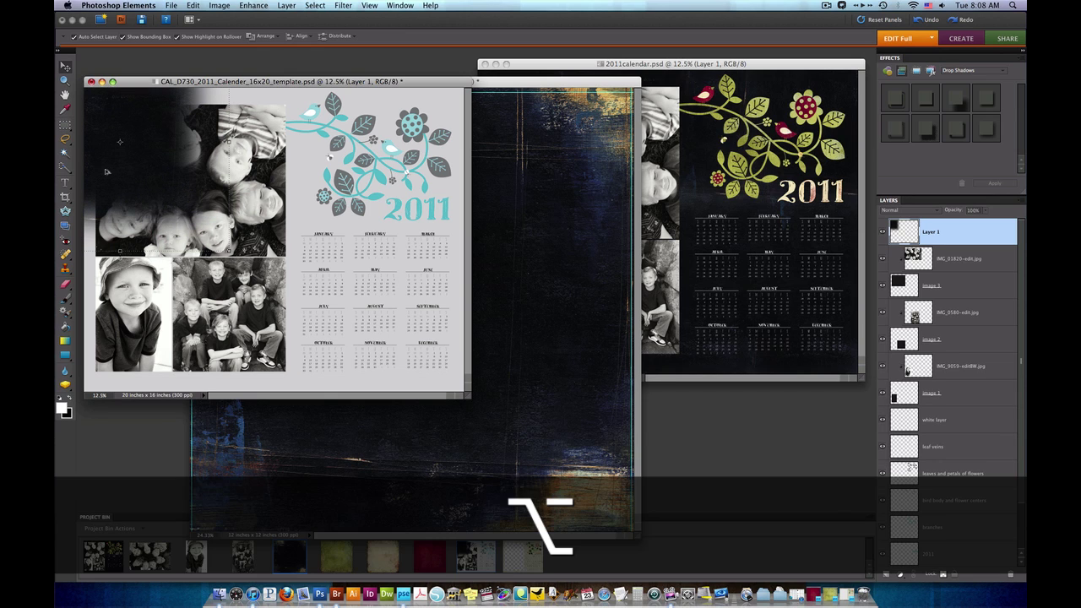
key(shift)
drag(105, 172, 317, 170)
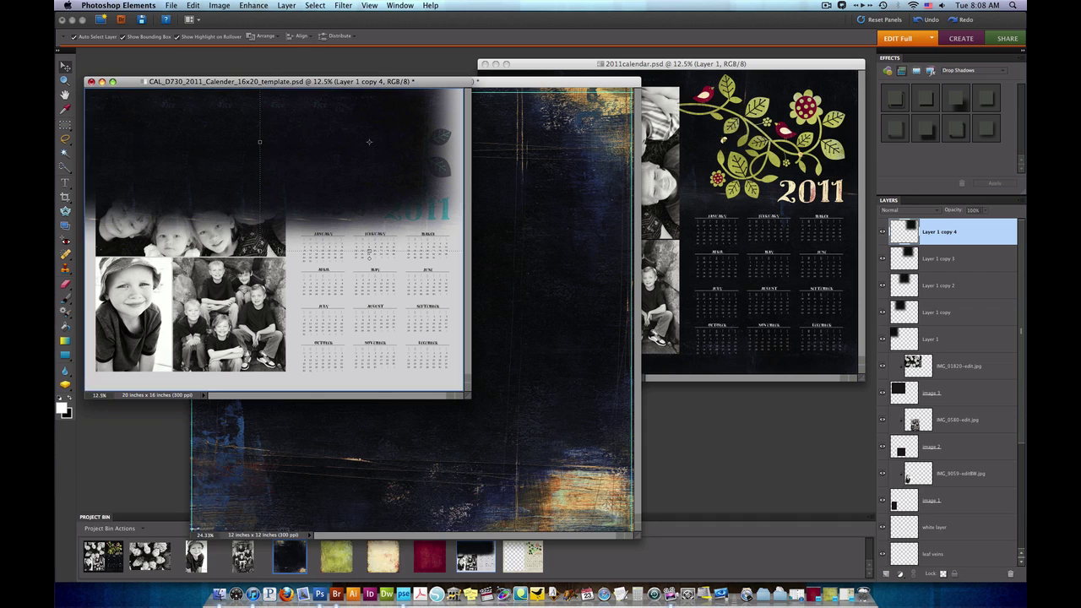
drag(255, 257, 289, 60)
key(Return)
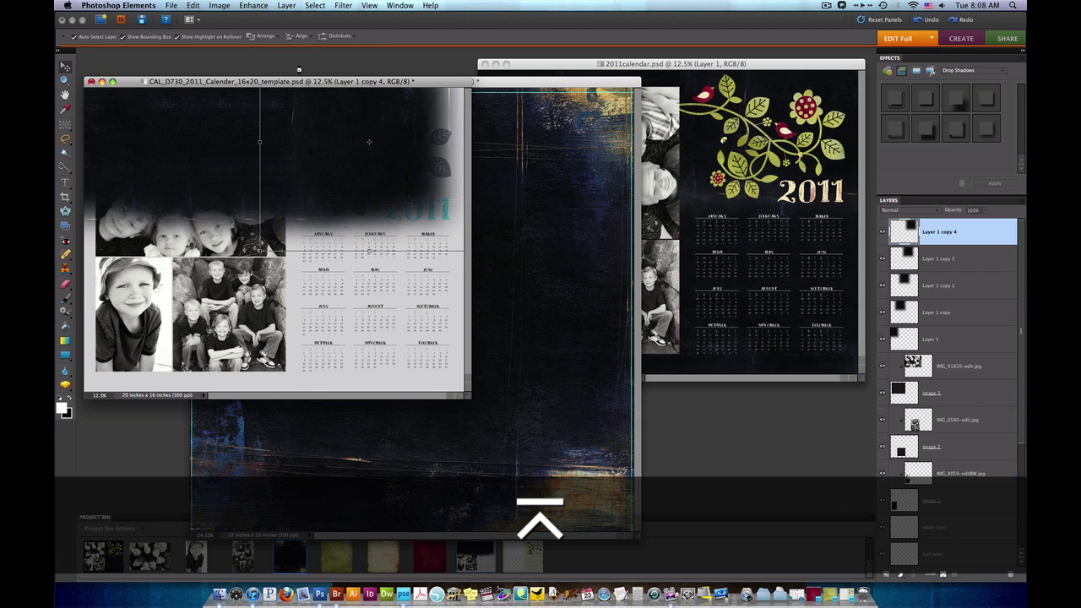
drag(320, 191, 340, 36)
key(Return)
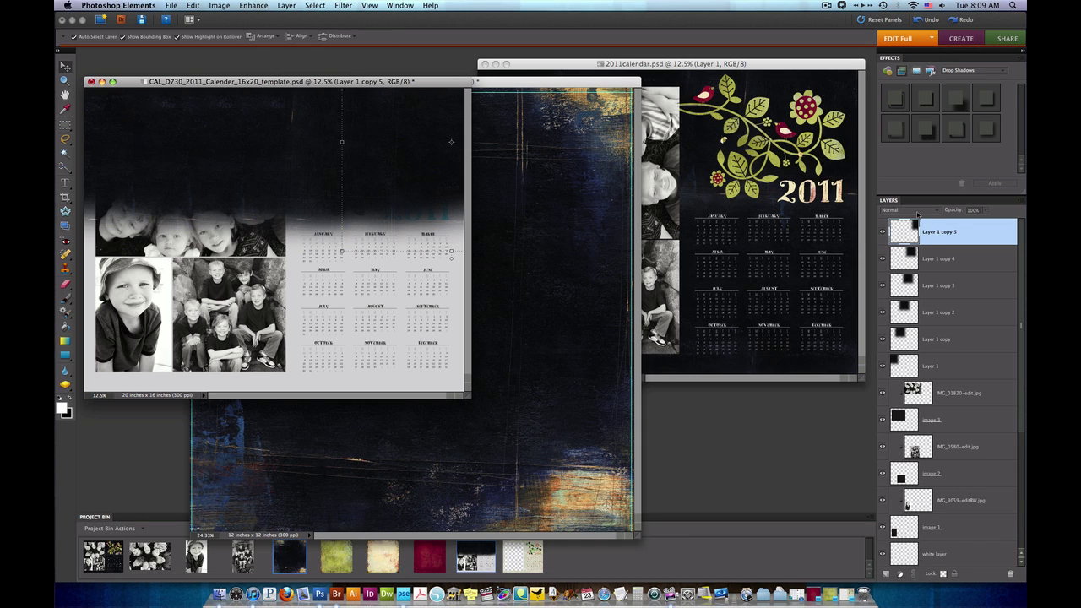
Step: Merge Layer 1 and its five copies into a single layer
key(shift)
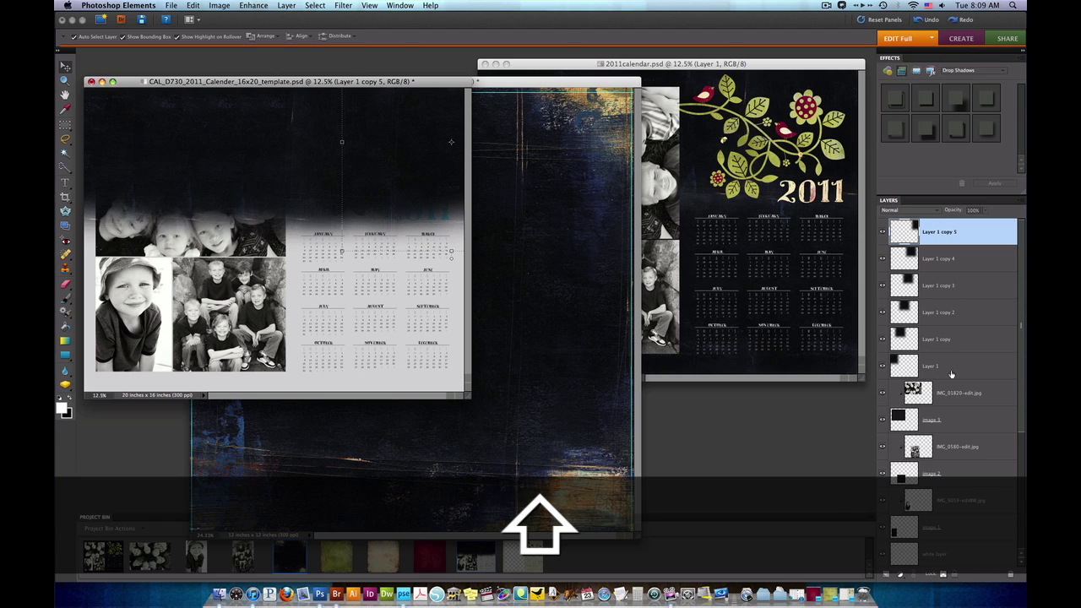
shift+click(952, 375)
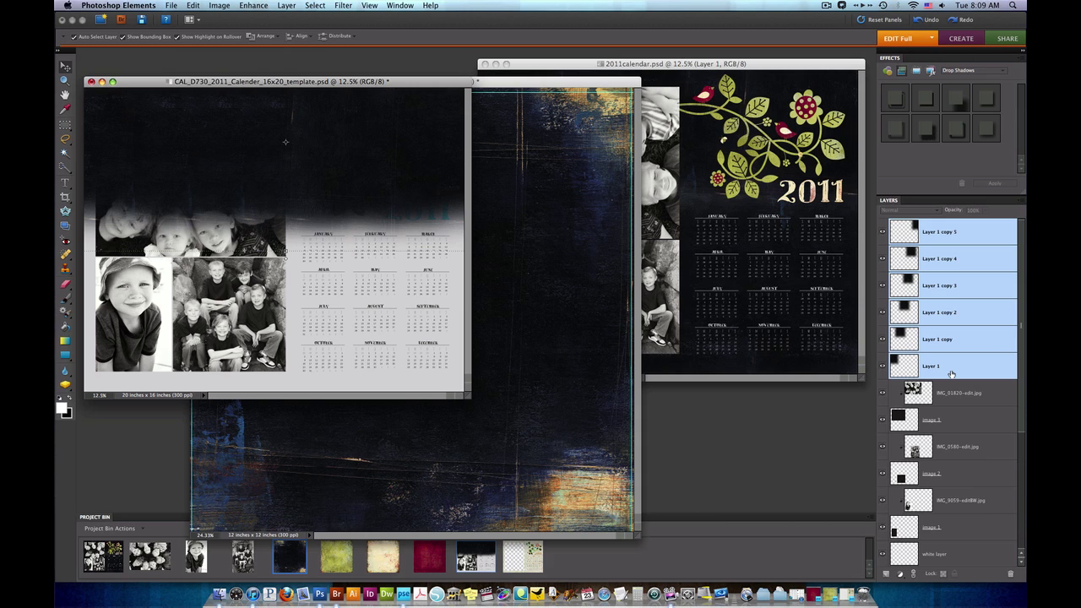
key(super+e)
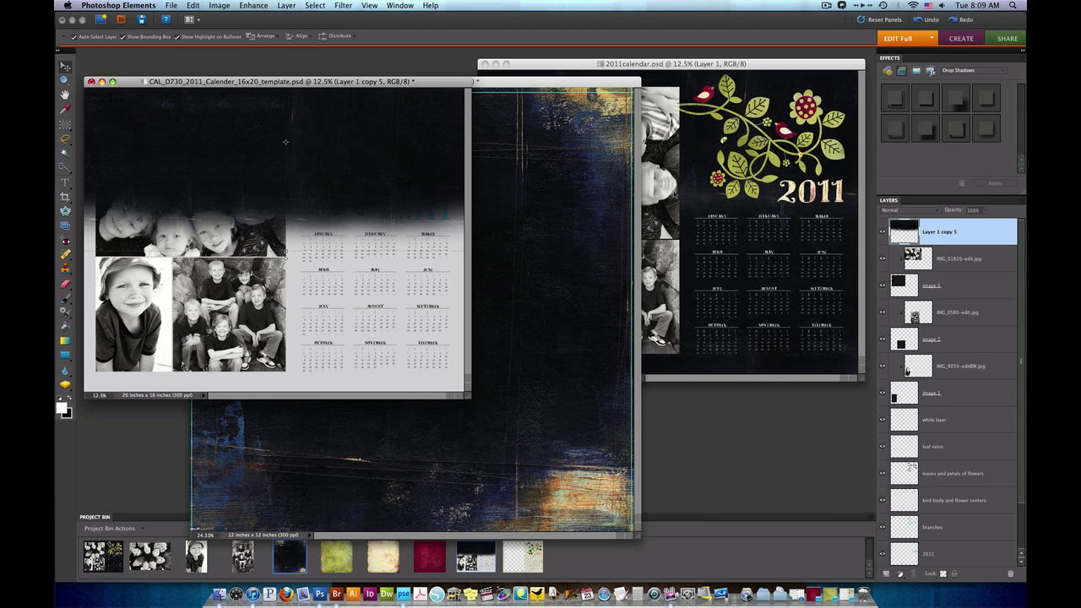
Step: Duplicate the merged dark strip straight down over the middle of the page, overlapping the first strip
key(alt)
key(shift)
drag(358, 116, 366, 242)
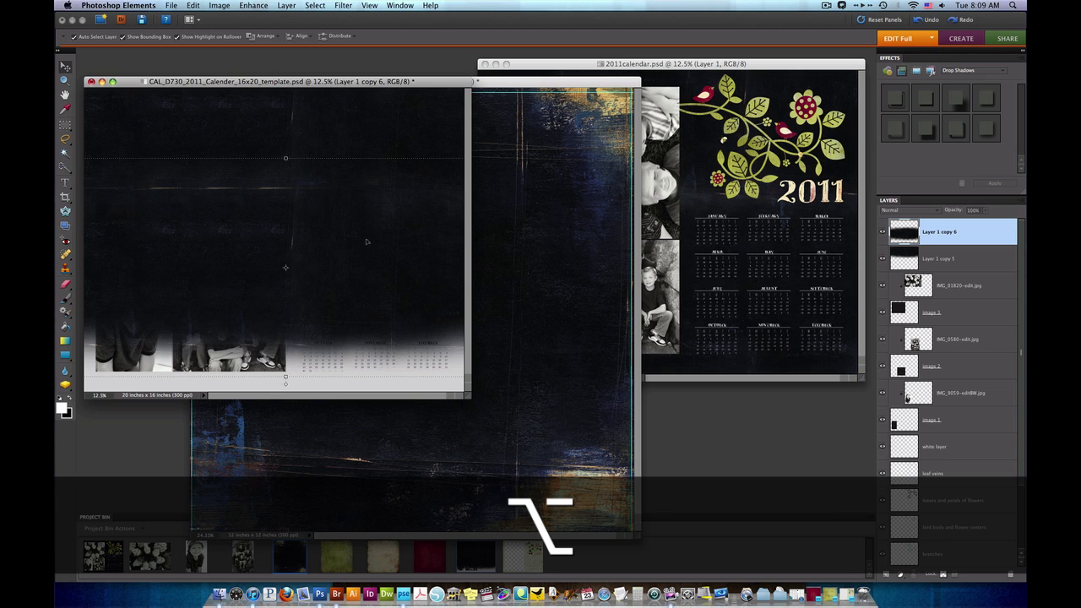
Step: Flip the duplicated middle strip to -100% width and height and shift it slightly upward
drag(474, 398, 666, 518)
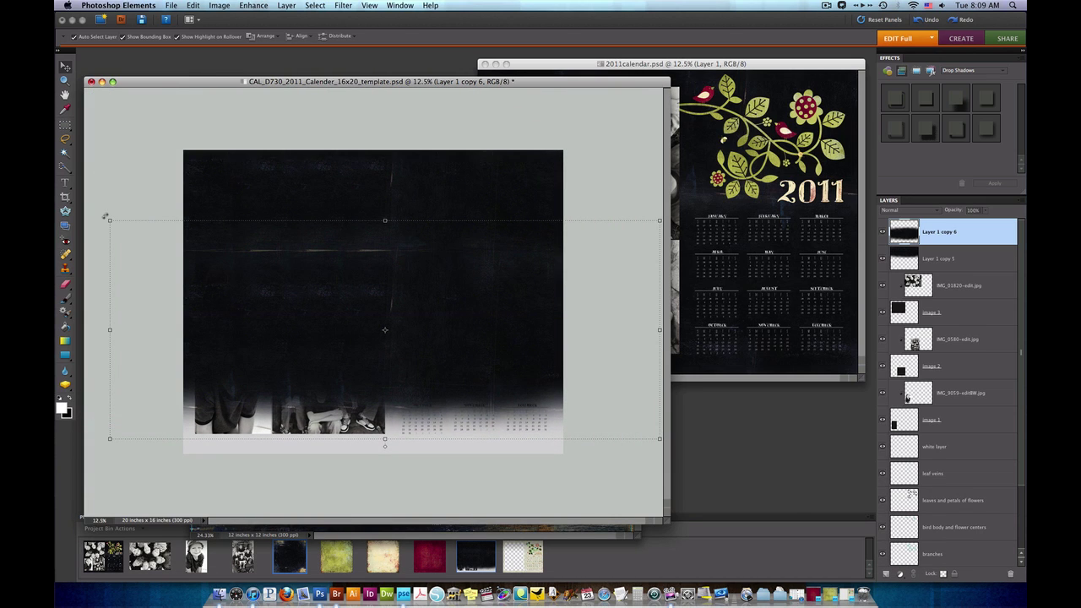
drag(108, 219, 573, 411)
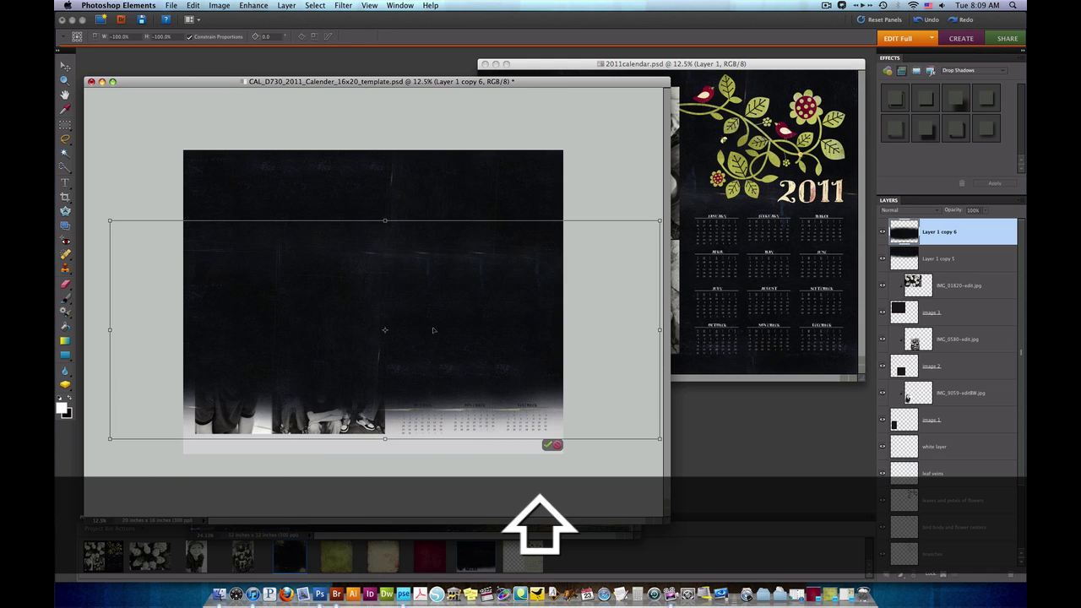
drag(428, 336, 425, 318)
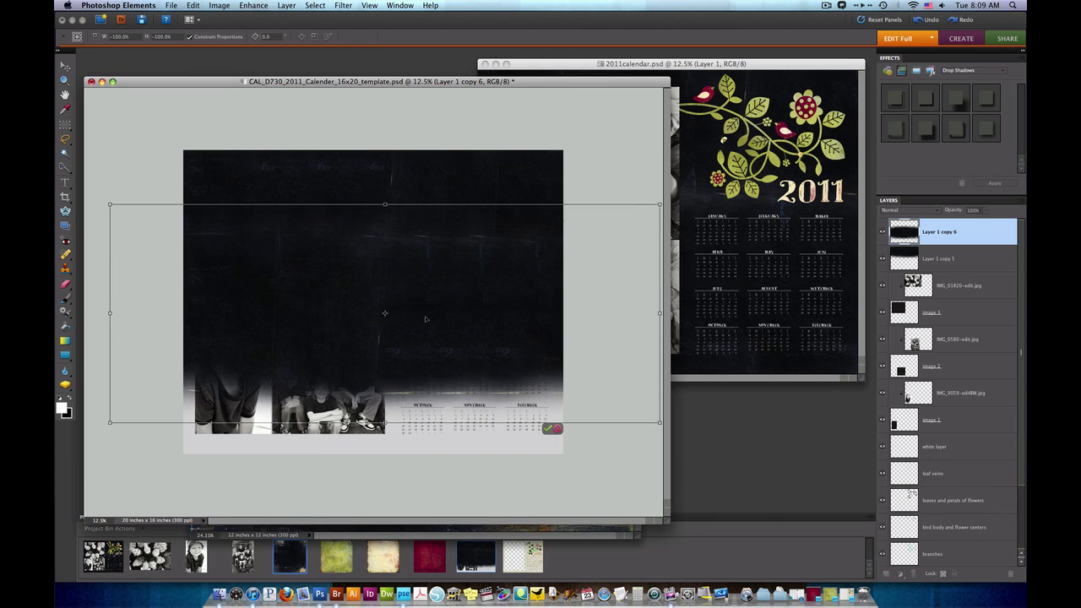
key(Return)
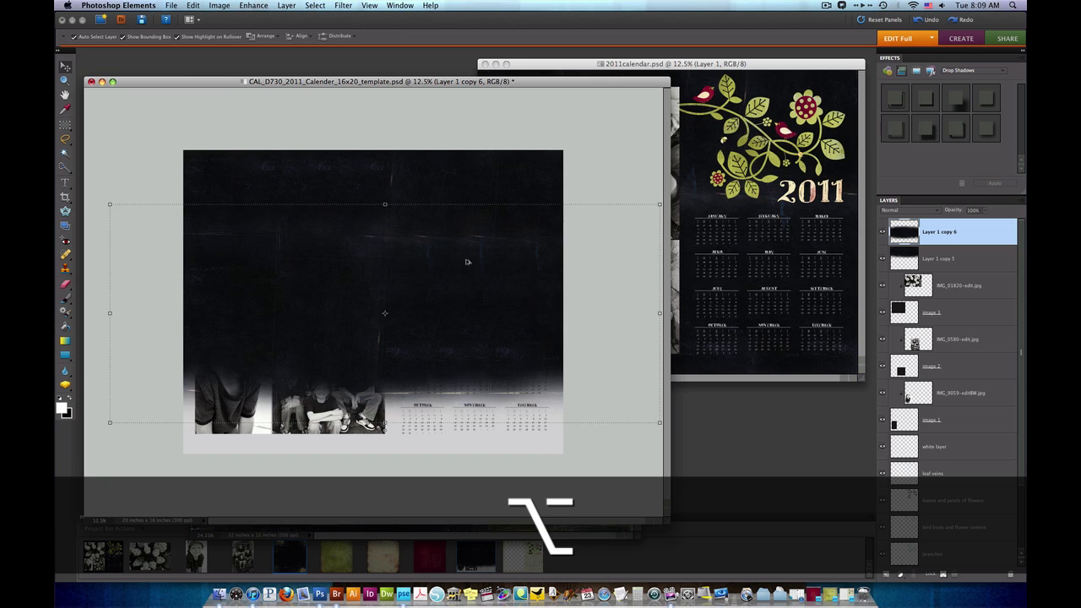
Step: Duplicate the dark strip down over the lower page edge, flip the copy to -100% width and height and shift it sideways
drag(468, 262, 466, 353)
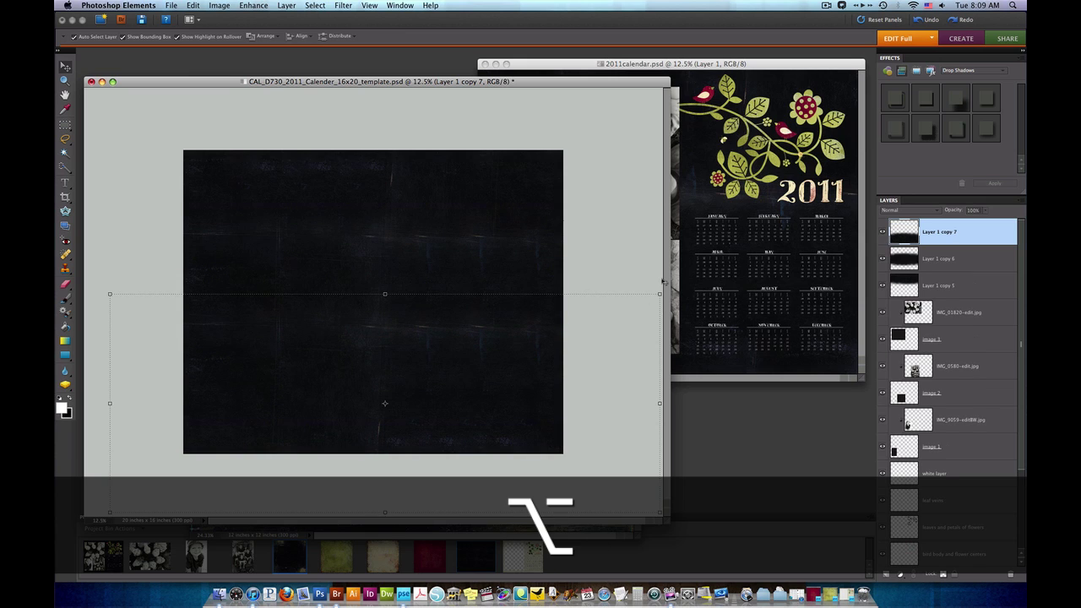
drag(663, 290, 232, 440)
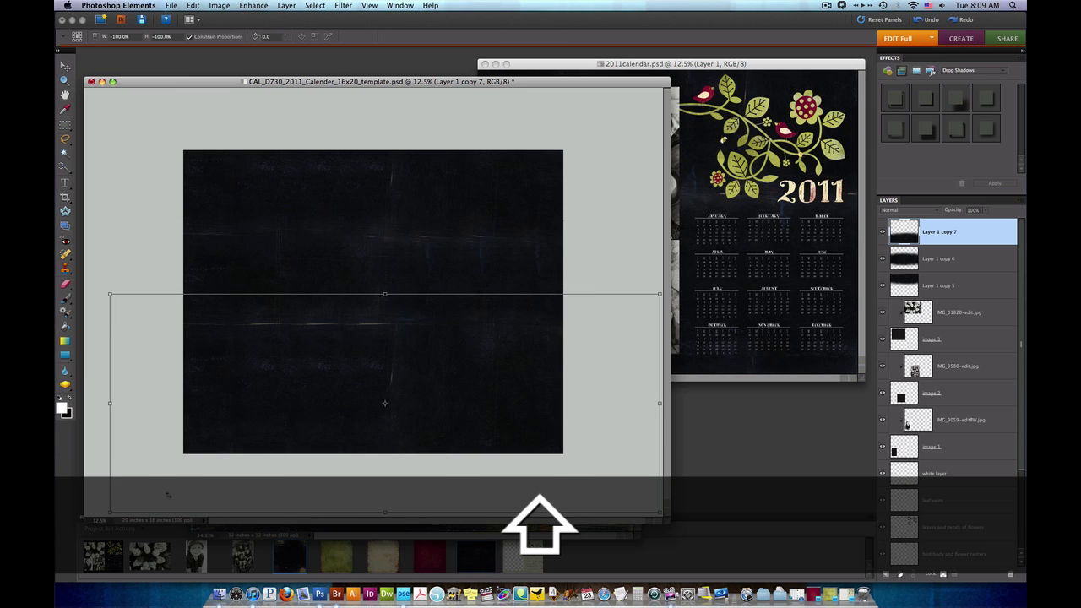
mouse_move(277, 370)
mouse_down()
mouse_move(213, 374)
mouse_move(273, 375)
mouse_up()
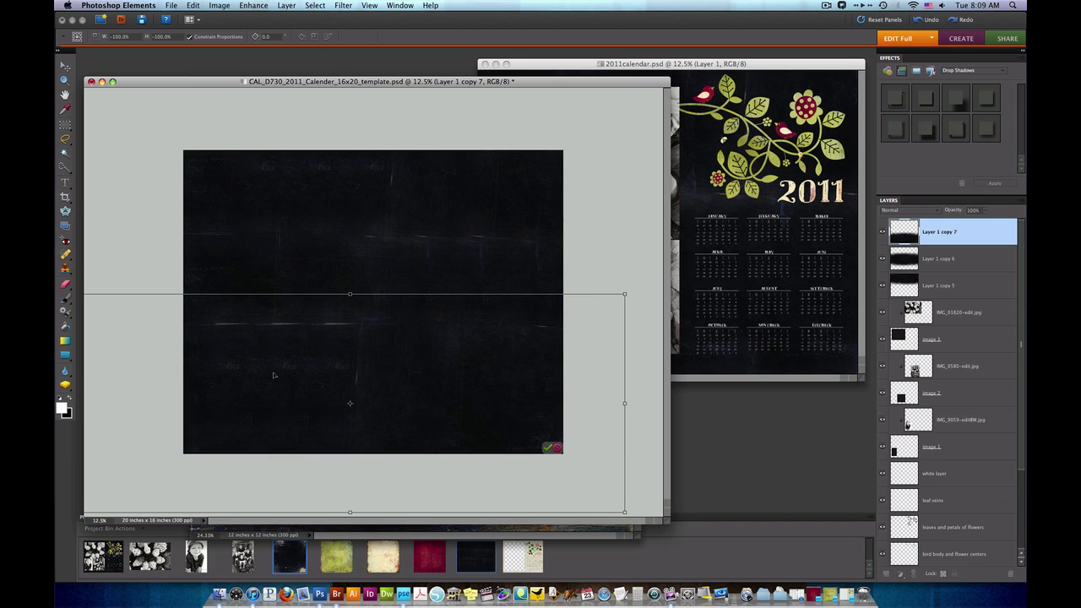
key(Return)
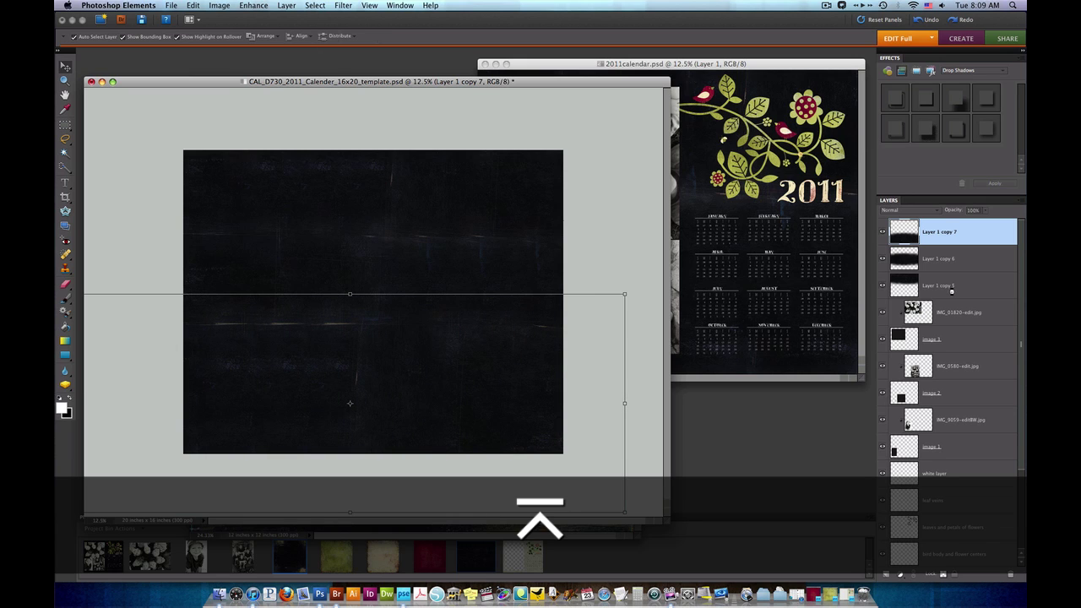
Step: Merge the three dark strip layers, Layer 1 copy 5 to Layer 1 copy 7, into one layer
super+click(905, 237)
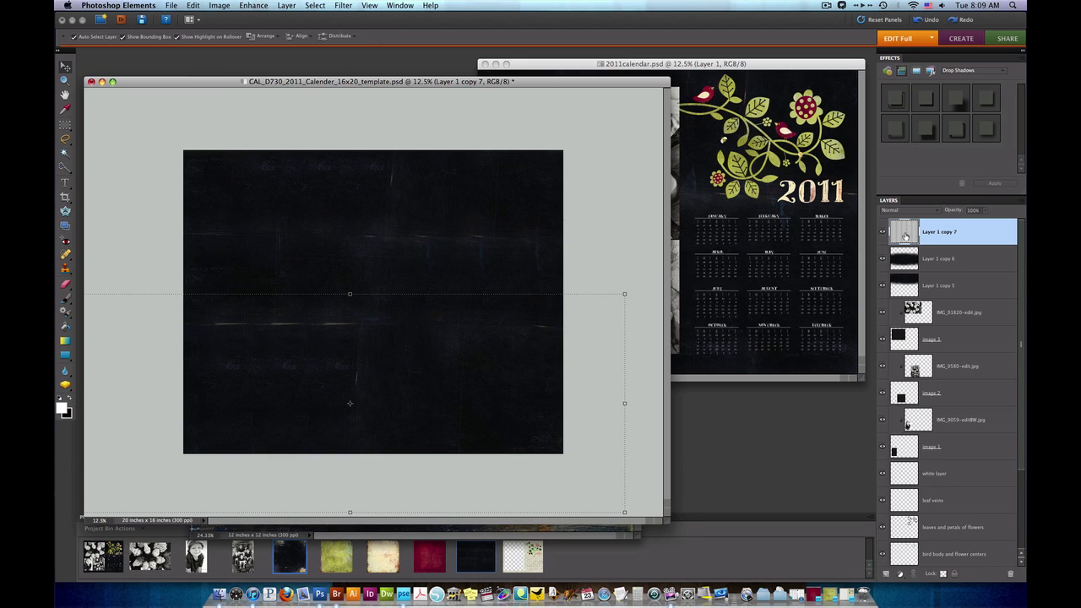
shift+click(929, 289)
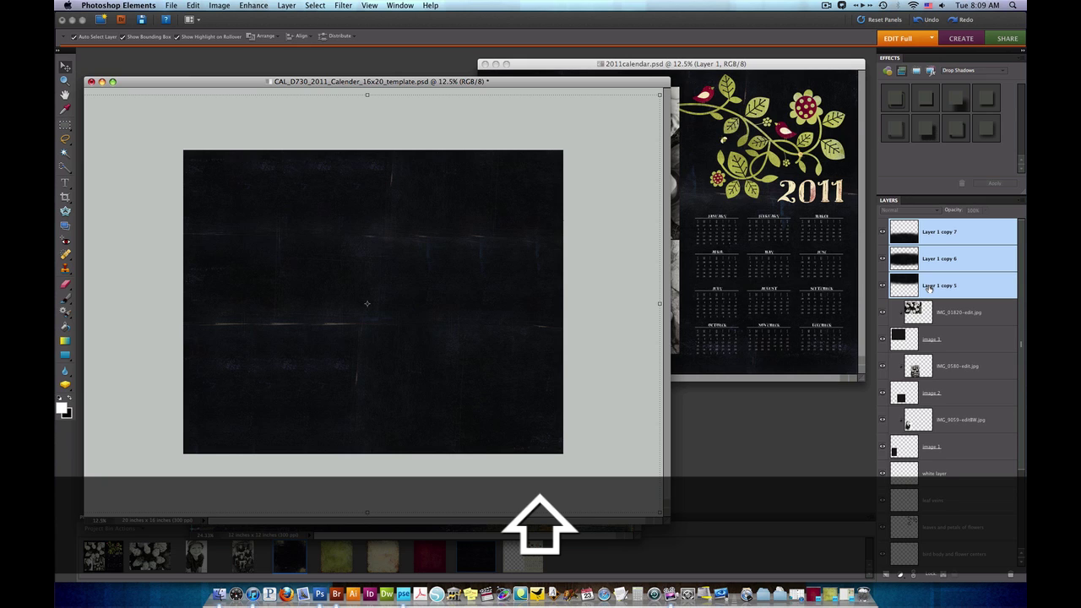
key(super+e)
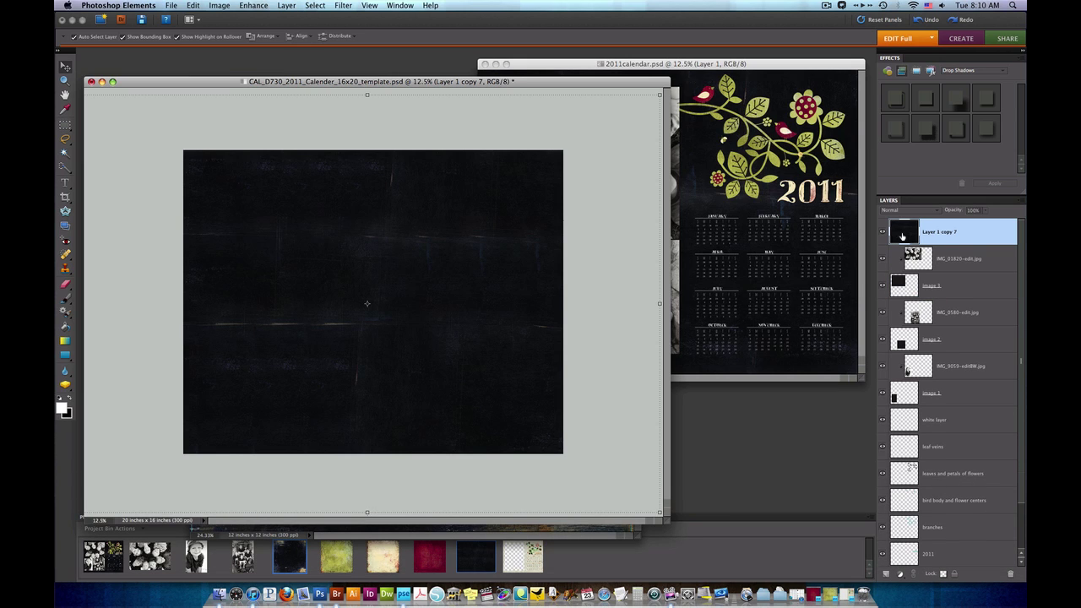
Step: Move the merged dark paper layer below the calendar layer, directly above the background layer
drag(902, 236, 930, 540)
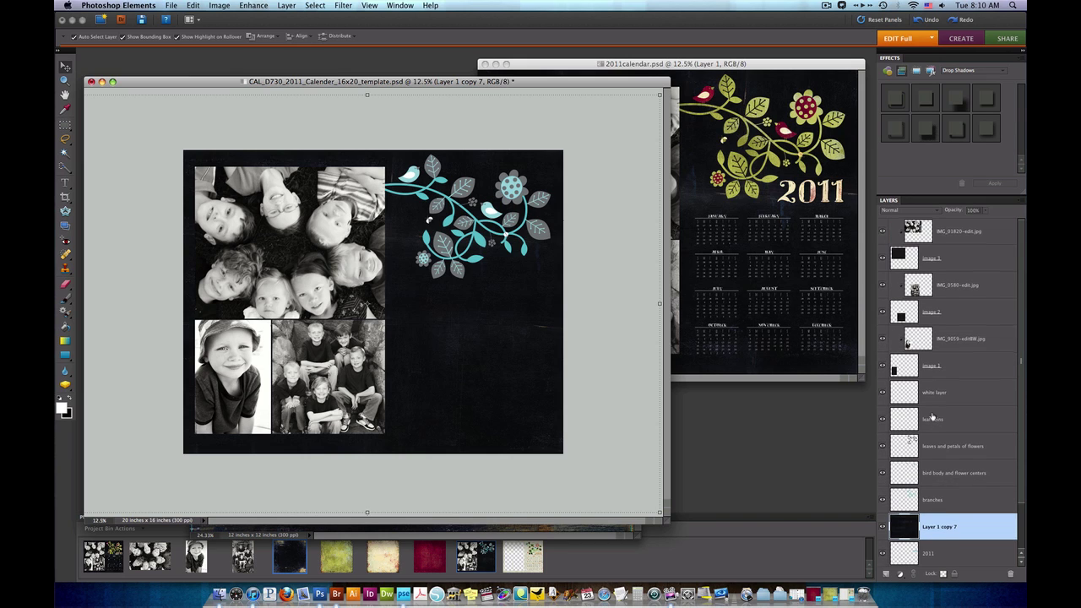
scroll(932, 416, down, 2)
drag(934, 478, 937, 544)
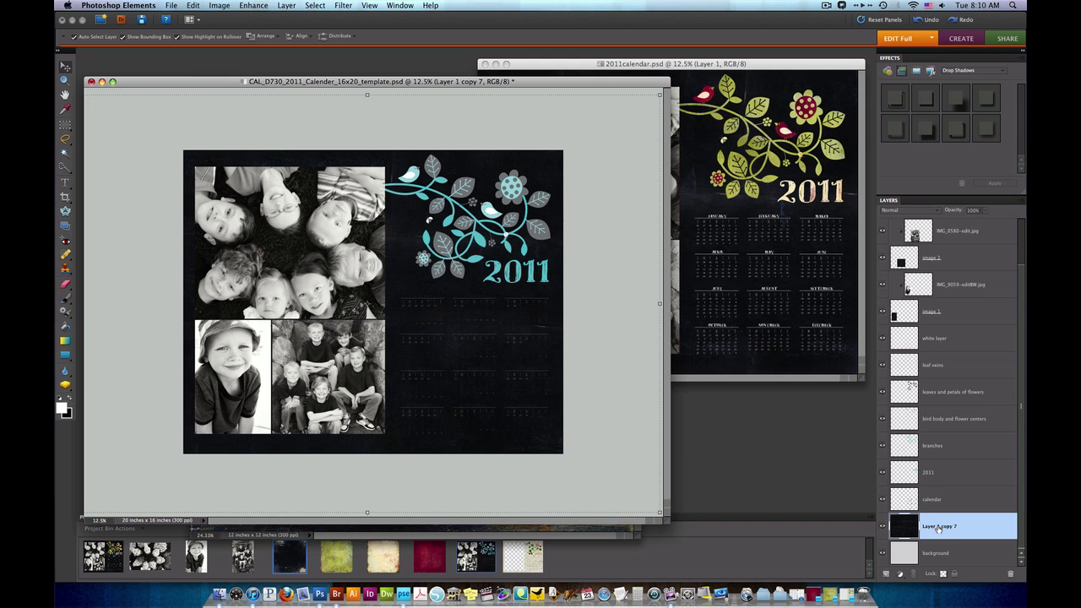
Step: Lock the transparency of the calendar layer and fill its dates with white at 100% opacity
key(super+equal)
key(super+equal)
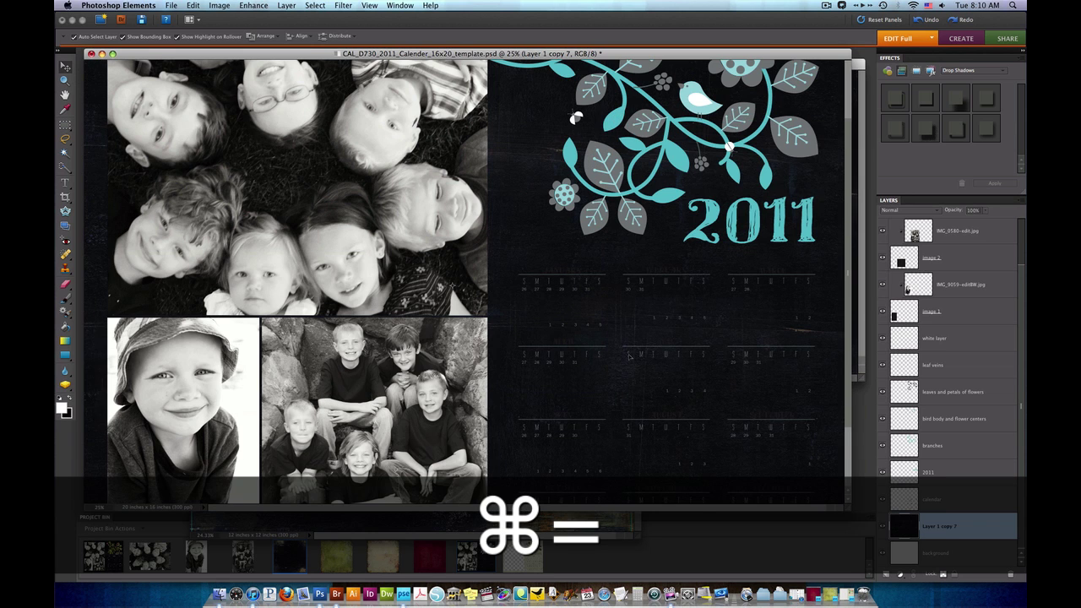
scroll(629, 355, down, 3)
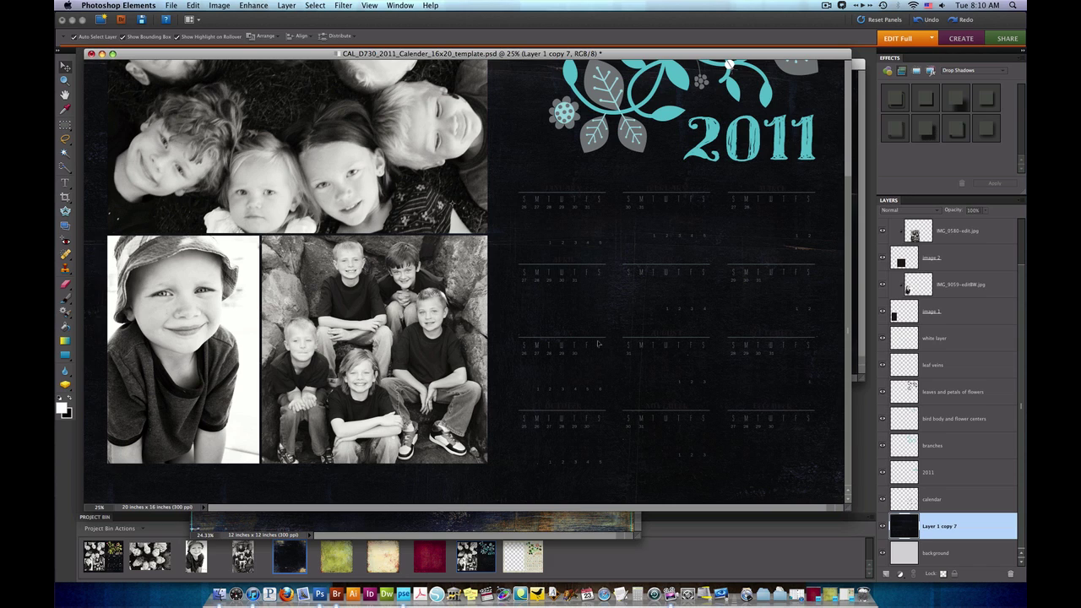
click(939, 501)
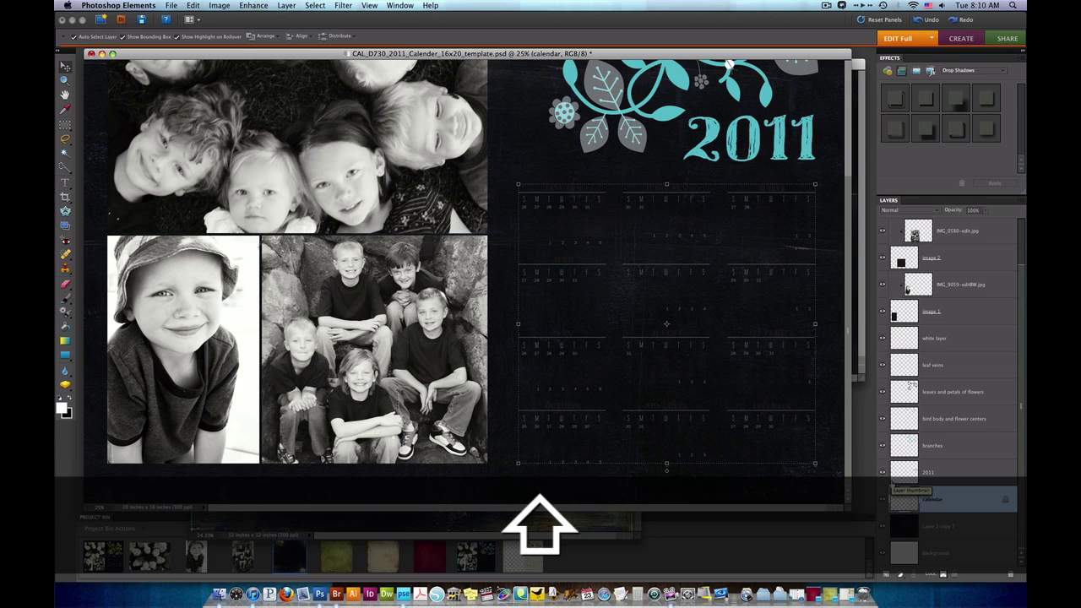
key(shift+BackSpace)
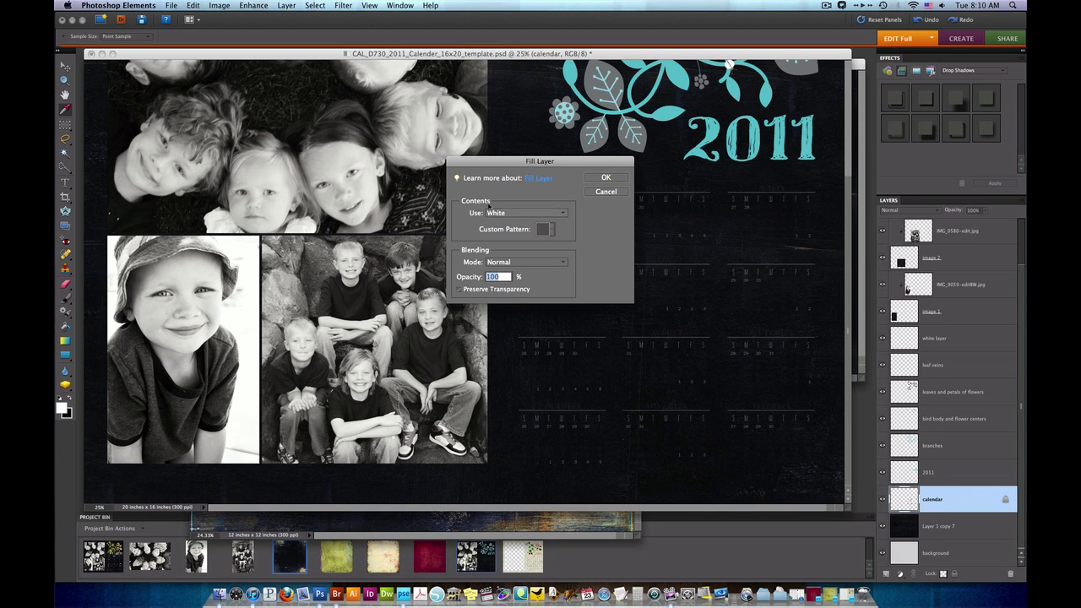
click(527, 216)
click(510, 216)
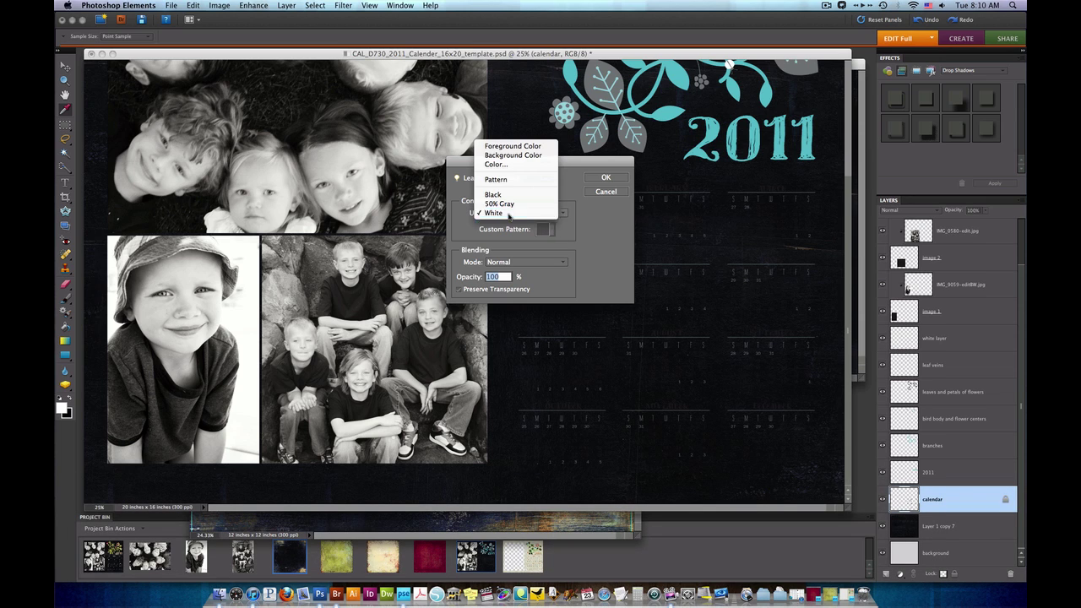
click(607, 178)
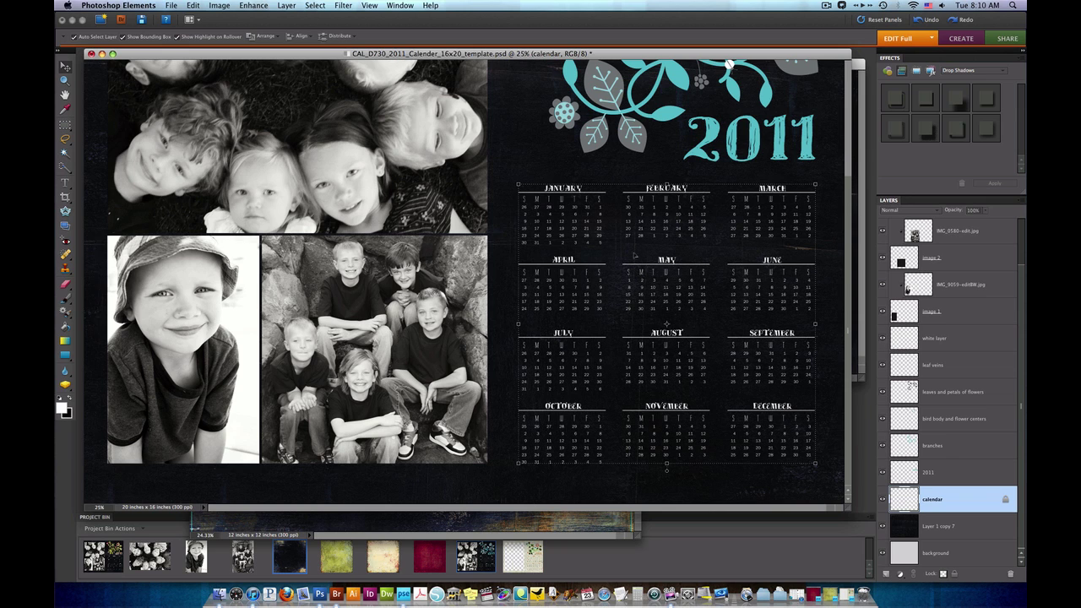
key(super+minus)
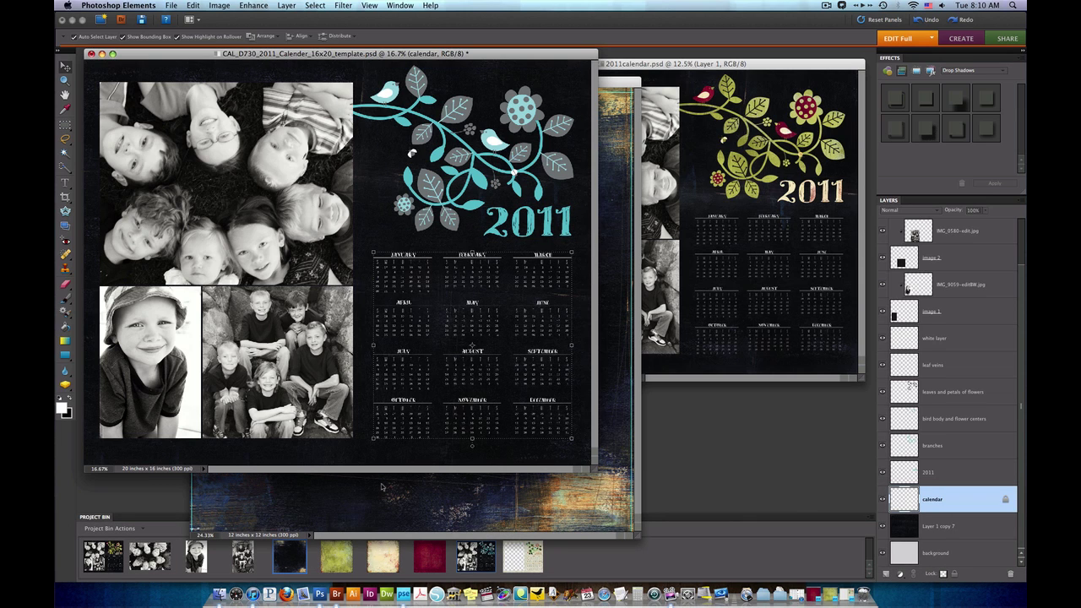
Step: Place the green SCR_Repose.jpg paper directly above the branches layer, position it over the branch artwork and clip it to that layer
click(339, 569)
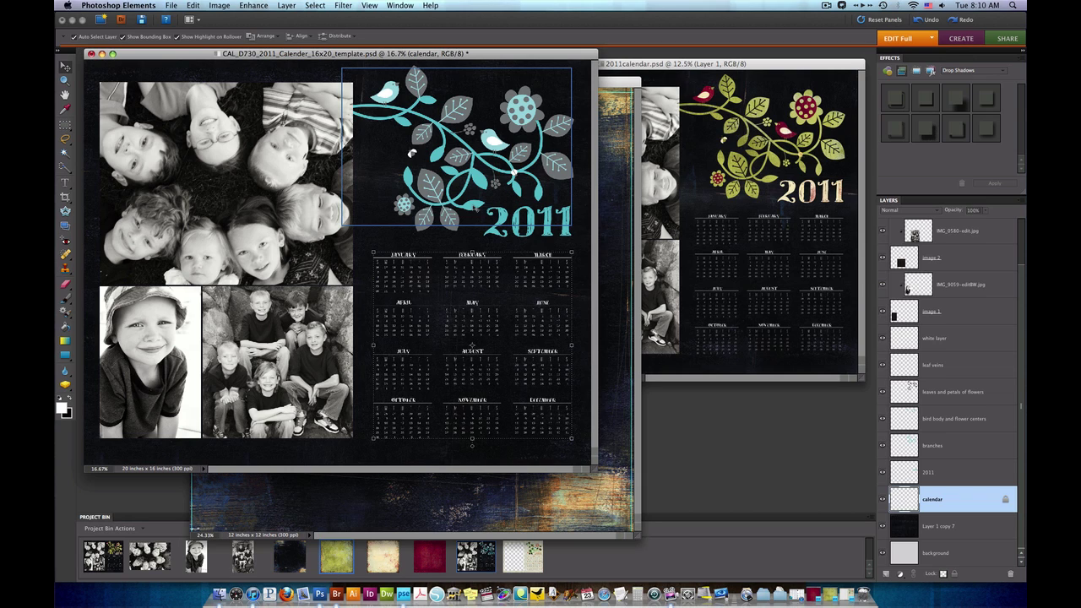
click(474, 208)
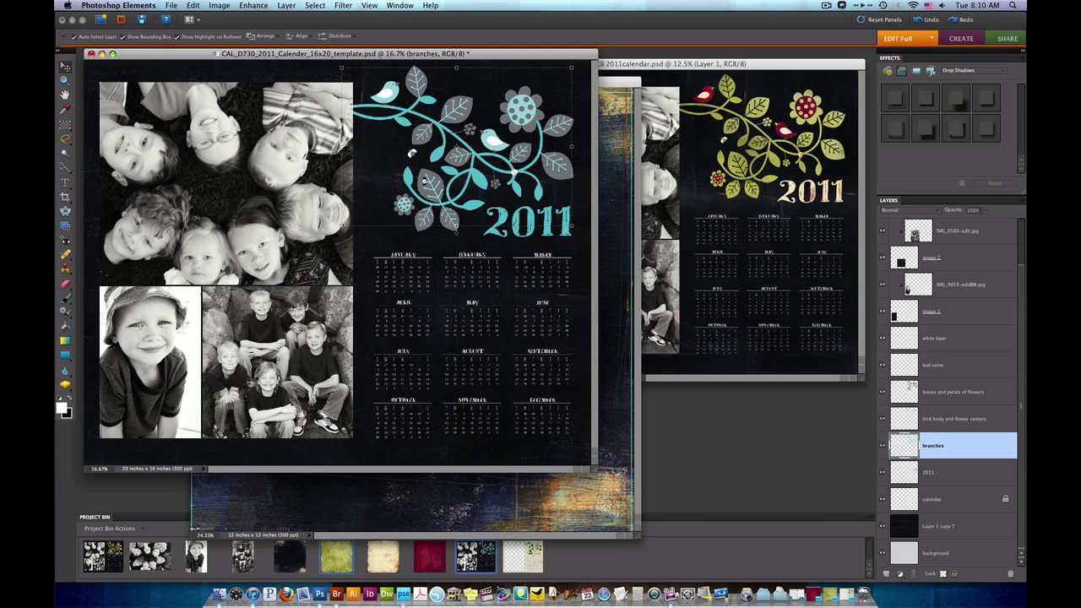
drag(337, 556, 433, 231)
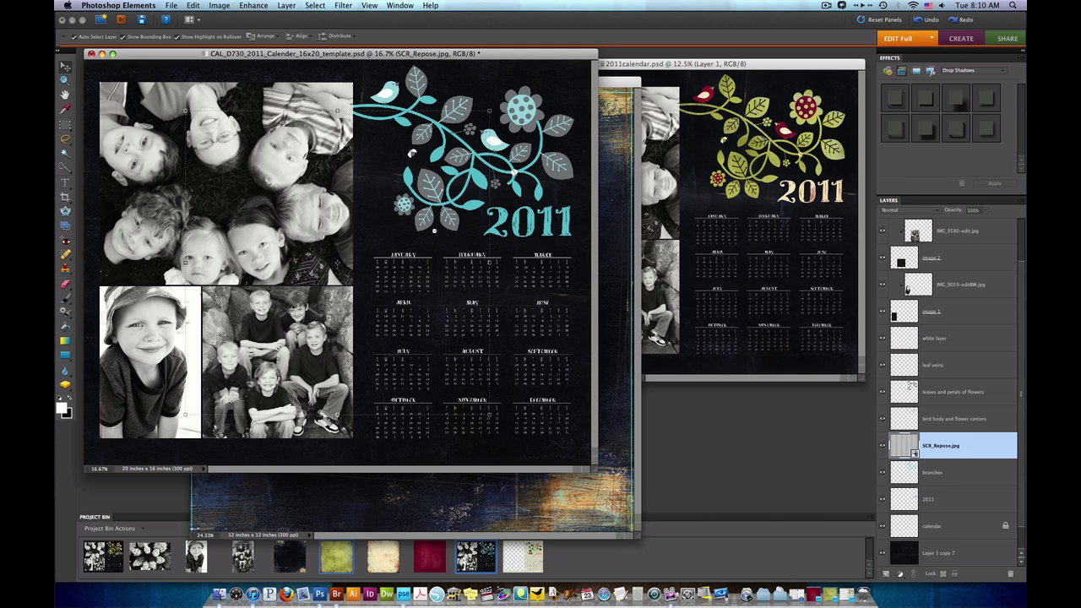
drag(379, 296, 501, 205)
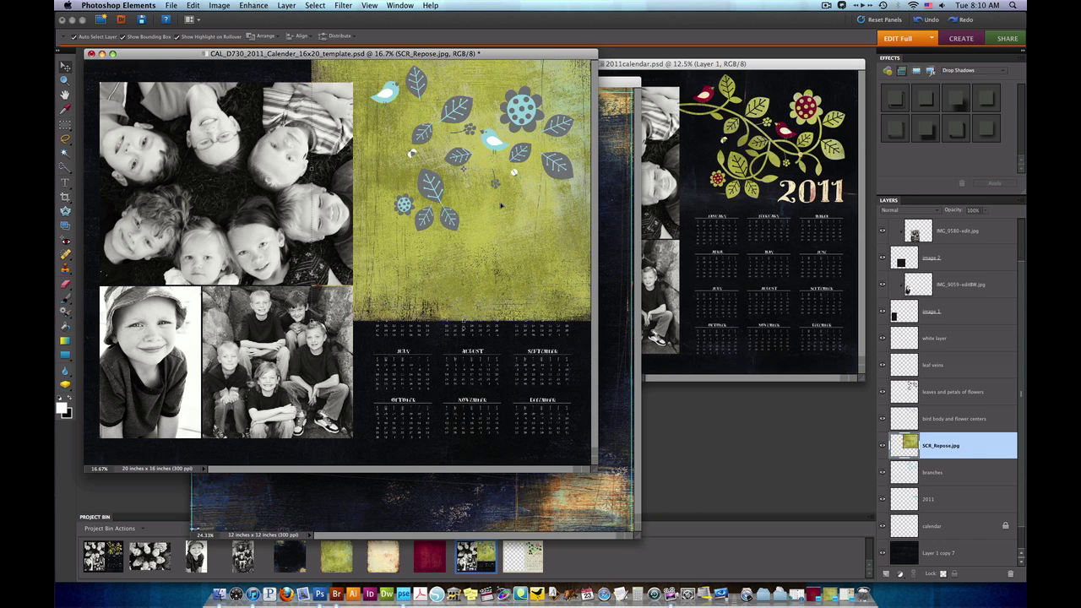
key(super+g)
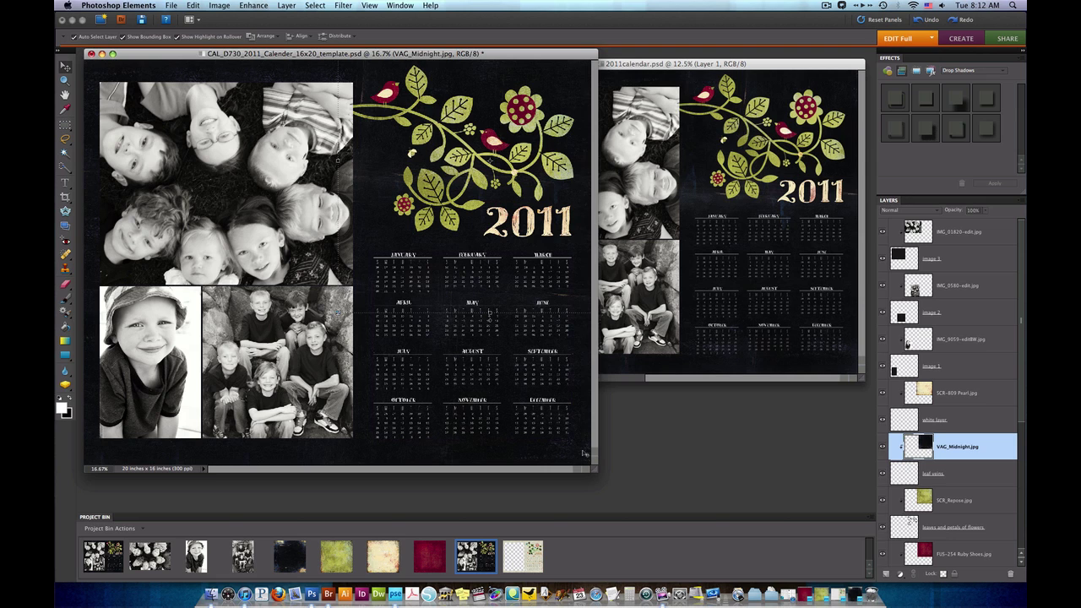
Step: View the SCR-809 Pearl, FUS-254 Ruby Shoes and SCR_Repose papers one after another, minimizing each after viewing
double_click(388, 559)
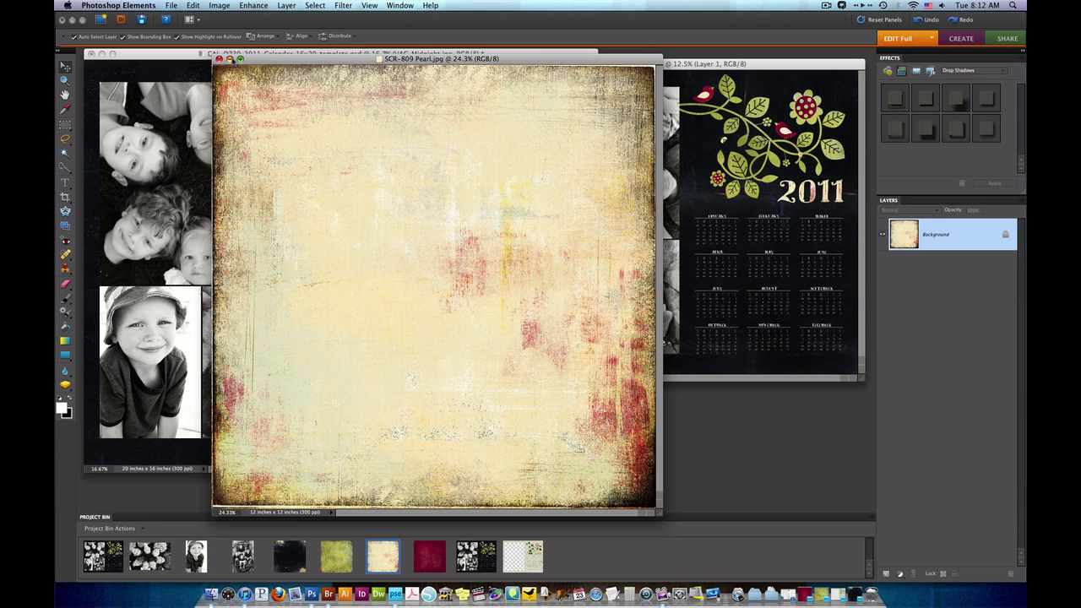
click(230, 59)
double_click(433, 557)
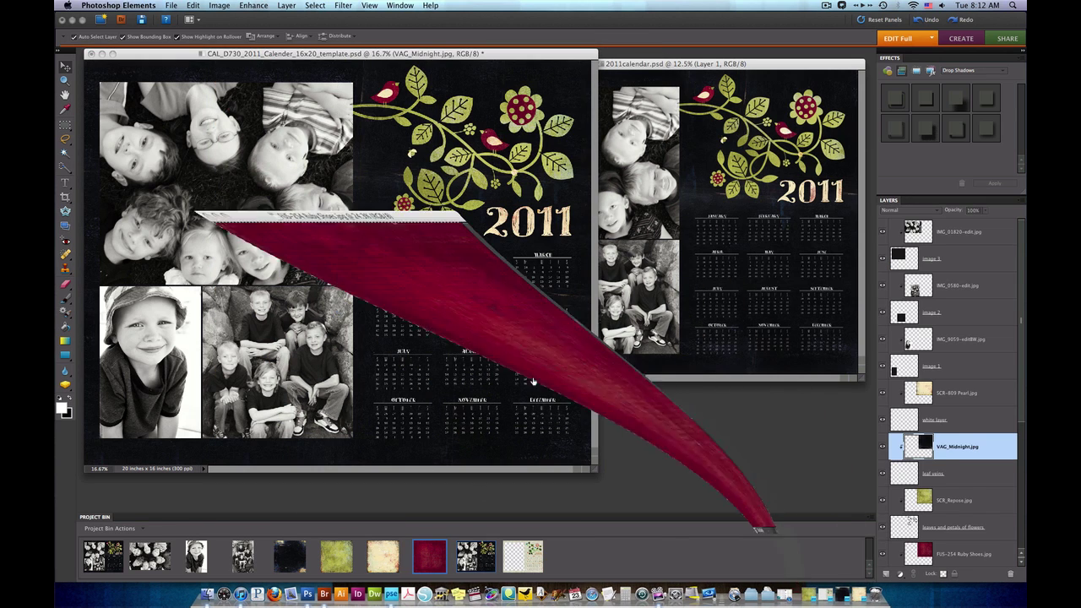
click(96, 80)
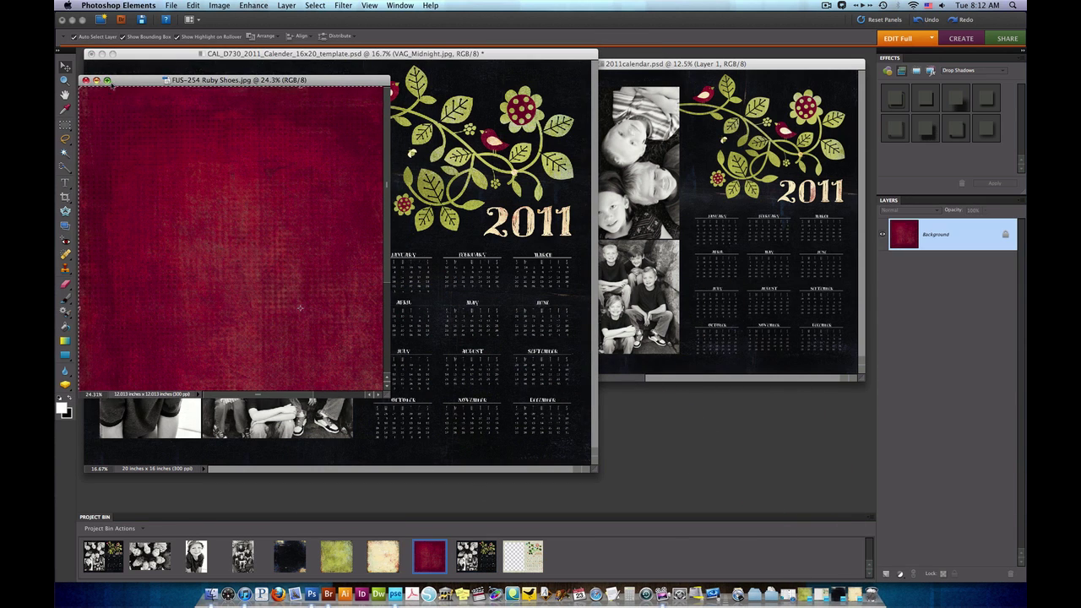
double_click(336, 556)
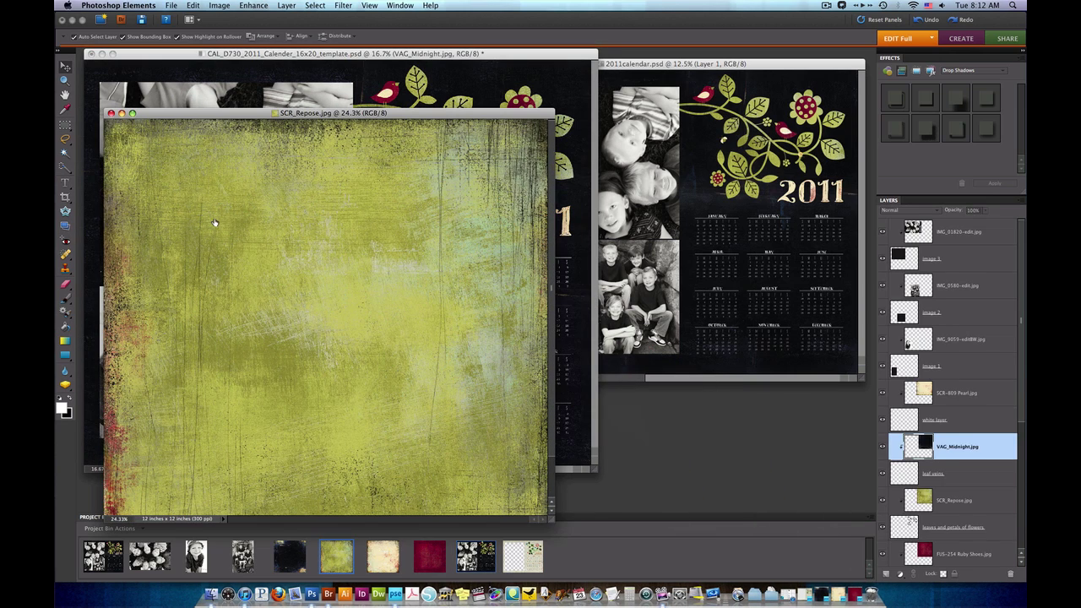
click(122, 113)
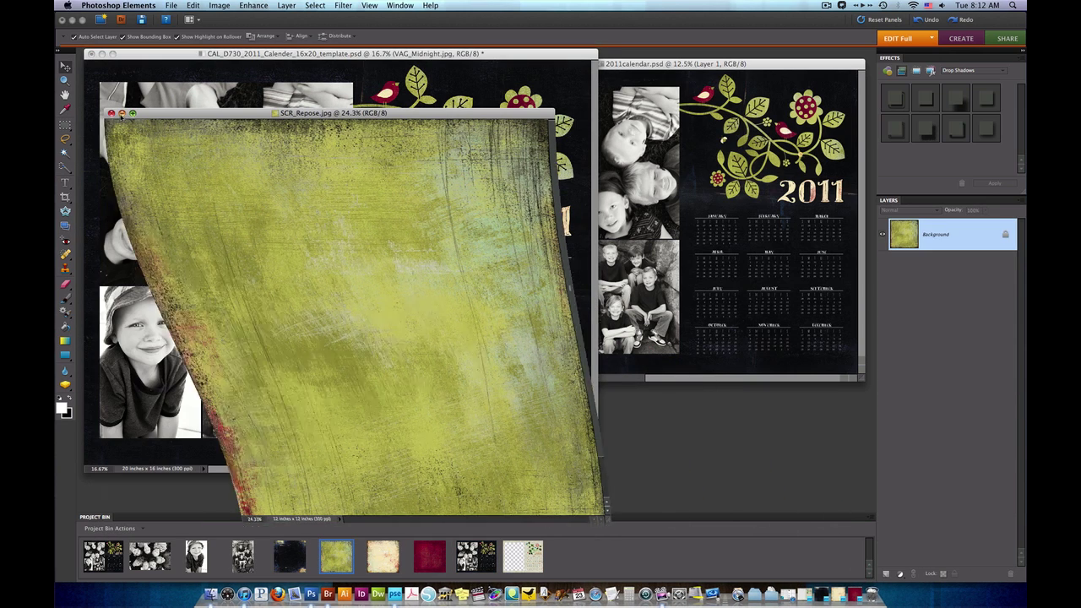